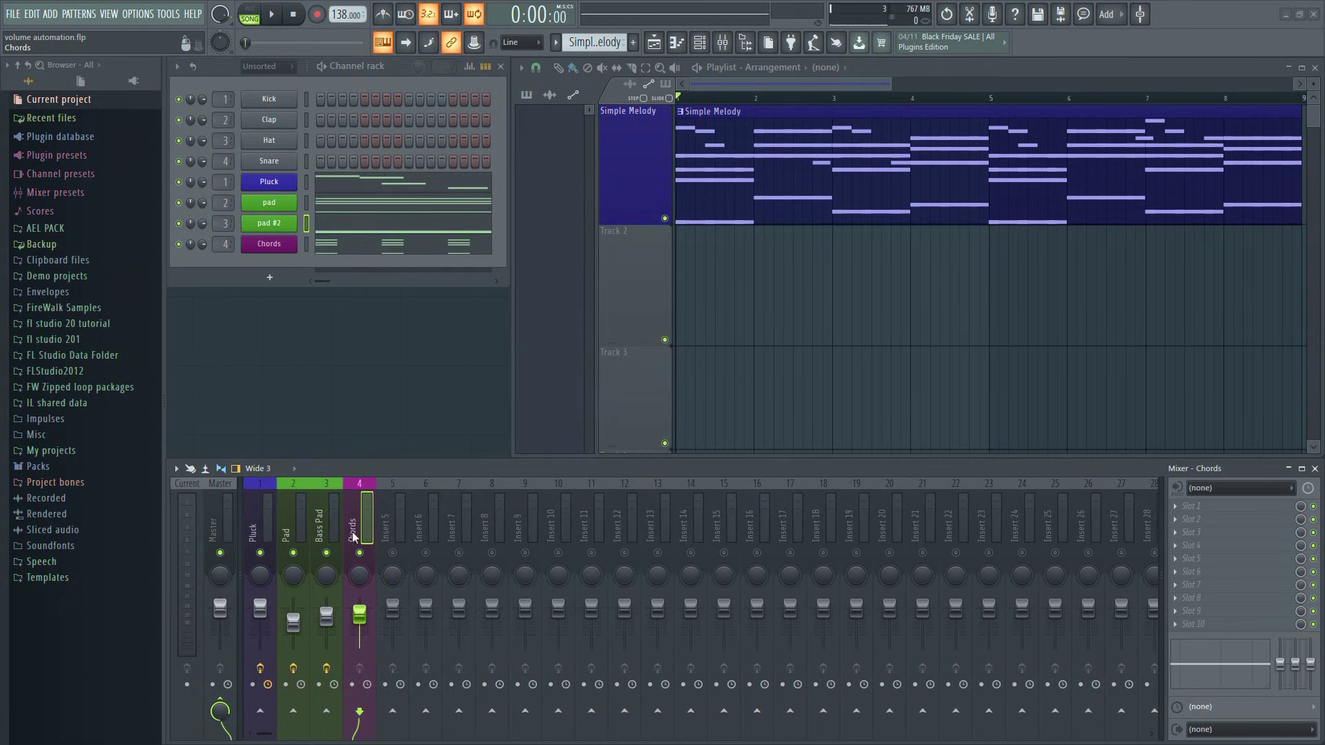
Create a Chords – Volume automation clip on Track 2 and add its first rising and dipping points
{"action": "right_click", "coordinate": [360, 617]}
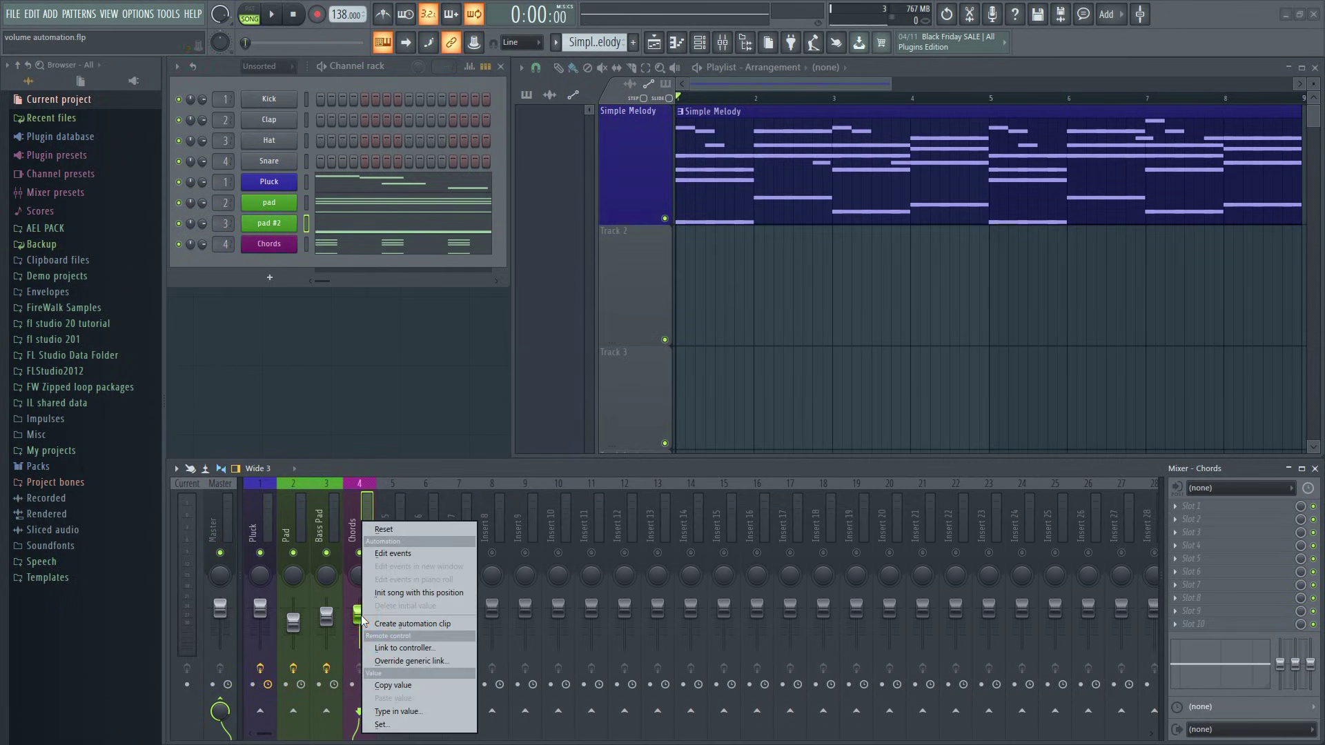
{"action": "left_click", "coordinate": [436, 624]}
{"action": "right_click", "coordinate": [725, 326]}
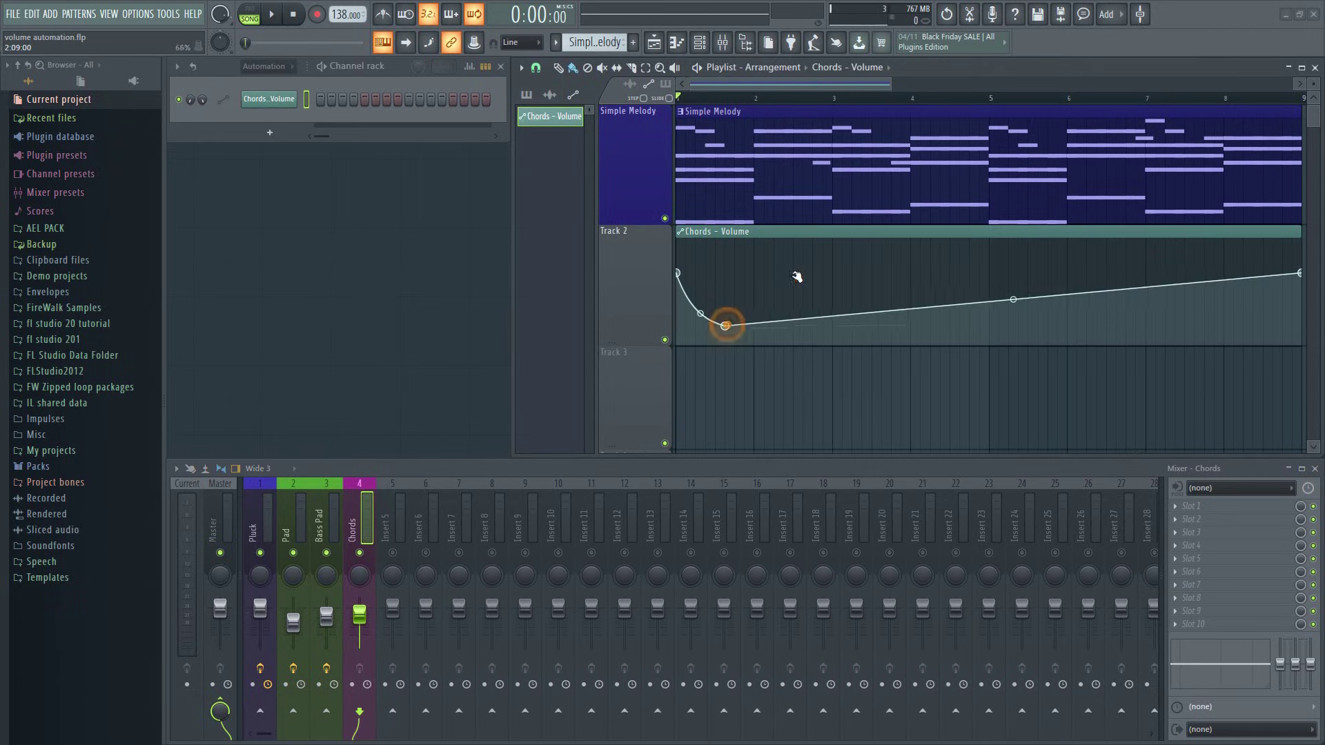
{"action": "right_click", "coordinate": [793, 274]}
{"action": "right_click", "coordinate": [812, 305]}
{"action": "right_click", "coordinate": [910, 265]}
{"action": "right_click", "coordinate": [950, 297]}
Continue the wavy rises and dips through to the end of the Chords – Volume clip
{"action": "right_click", "coordinate": [979, 317]}
{"action": "right_click", "coordinate": [1037, 317]}
{"action": "right_click", "coordinate": [1096, 263]}
{"action": "right_click", "coordinate": [1156, 264]}
{"action": "right_click", "coordinate": [1203, 312]}
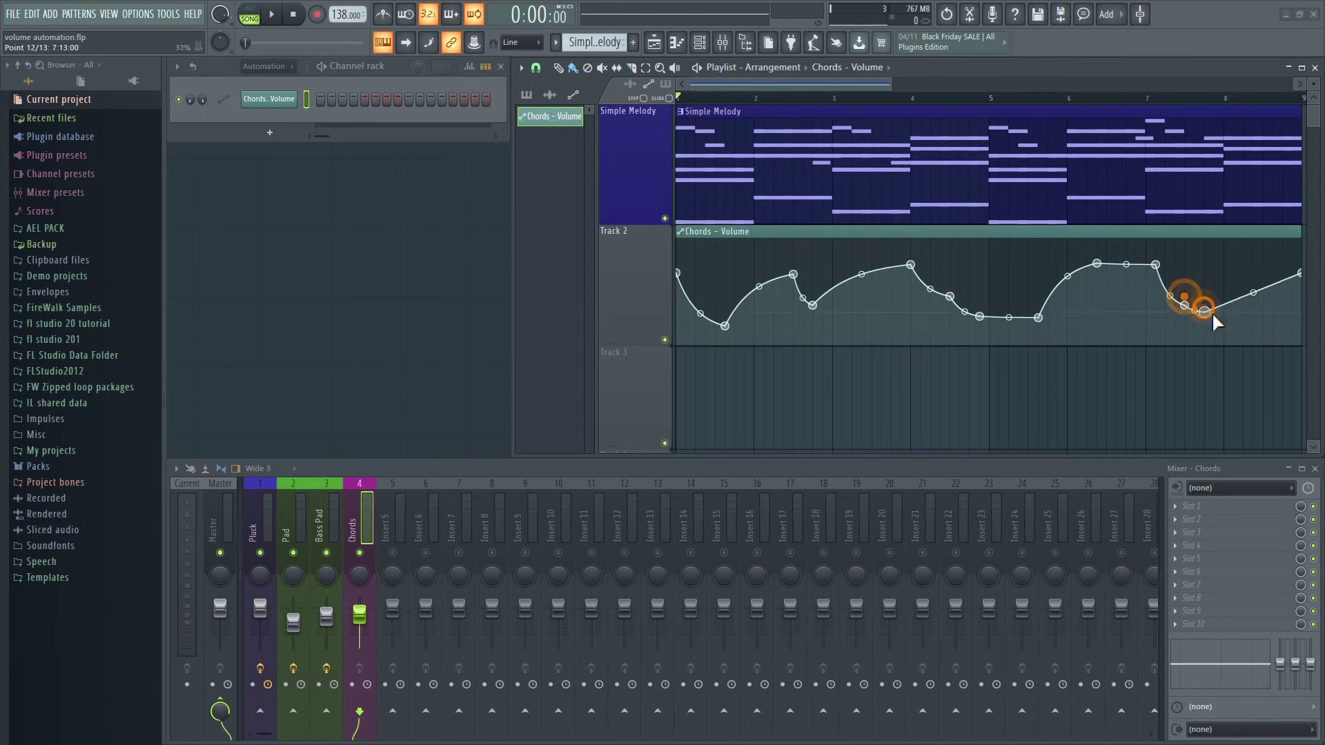
{"action": "right_click", "coordinate": [1253, 269]}
{"action": "right_click", "coordinate": [1272, 294]}
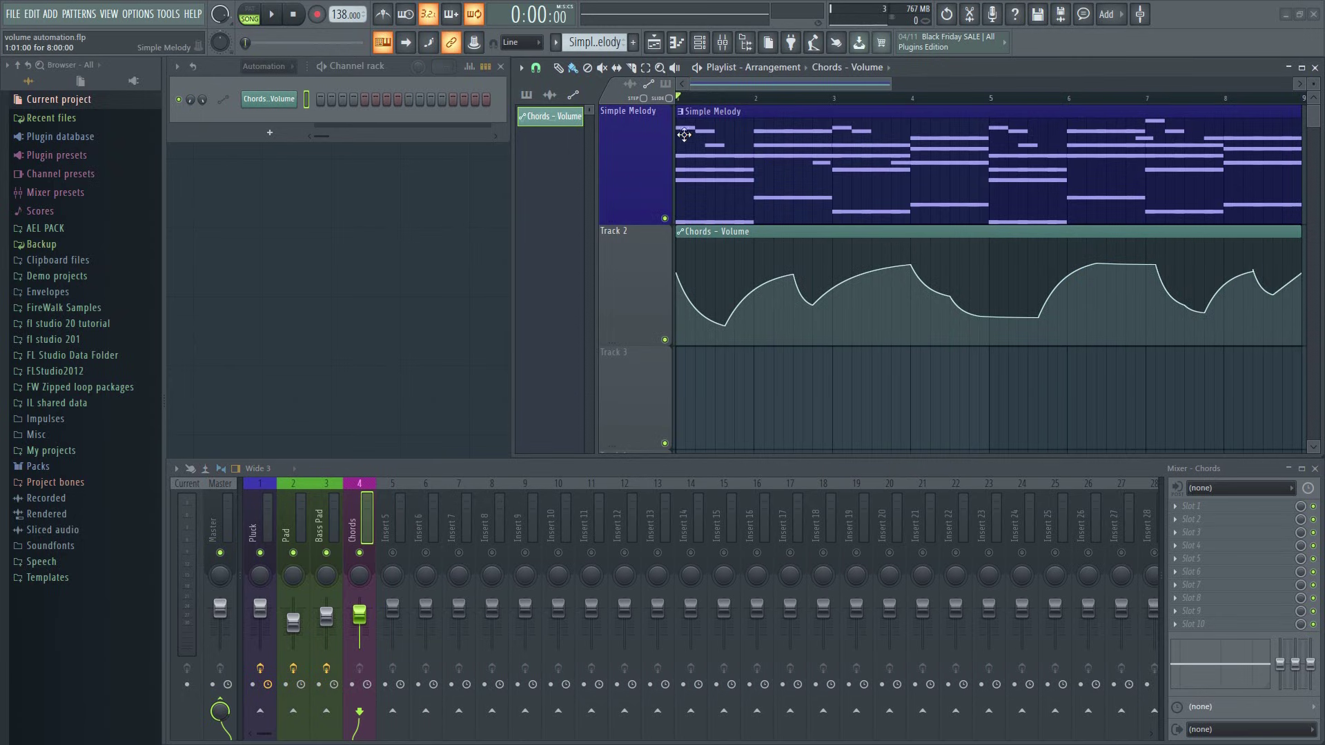
Audition the Chords volume automation, nudging the Chords mixer fader up between plays
{"action": "key", "text": "space"}
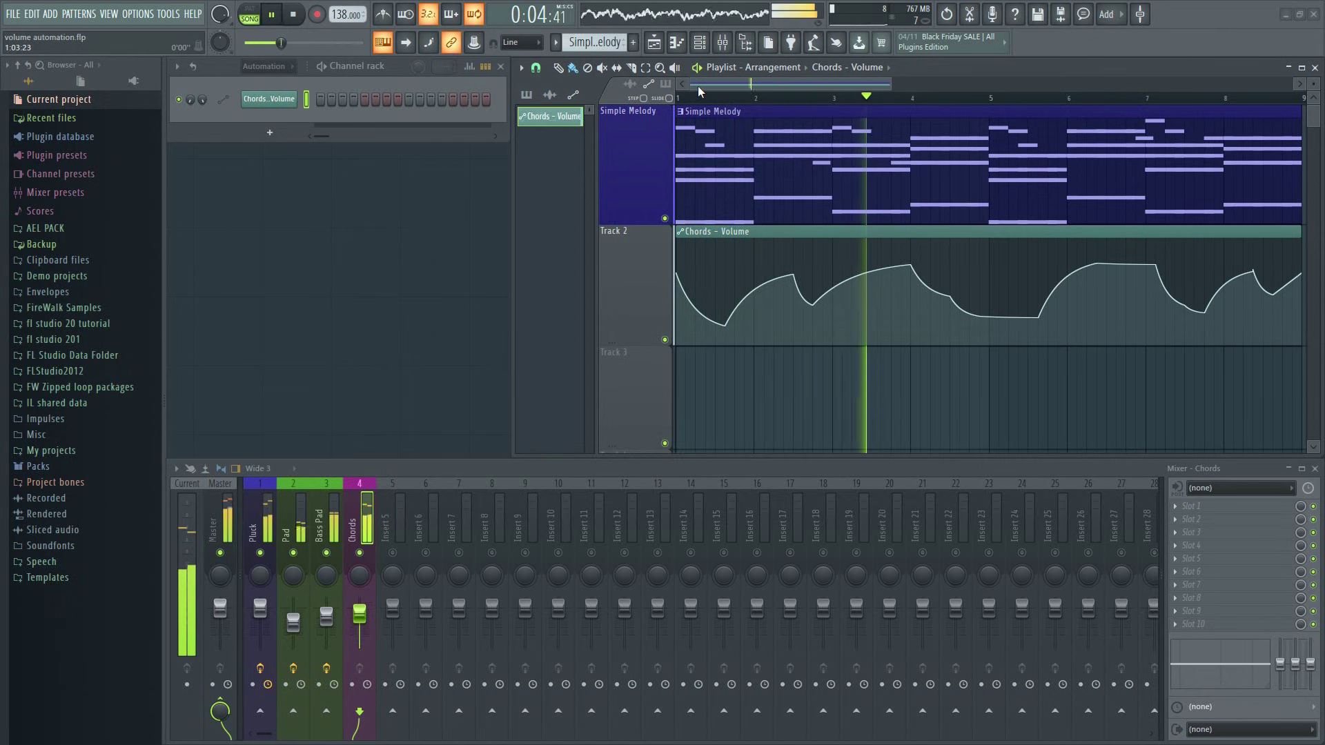
{"action": "key", "text": "space"}
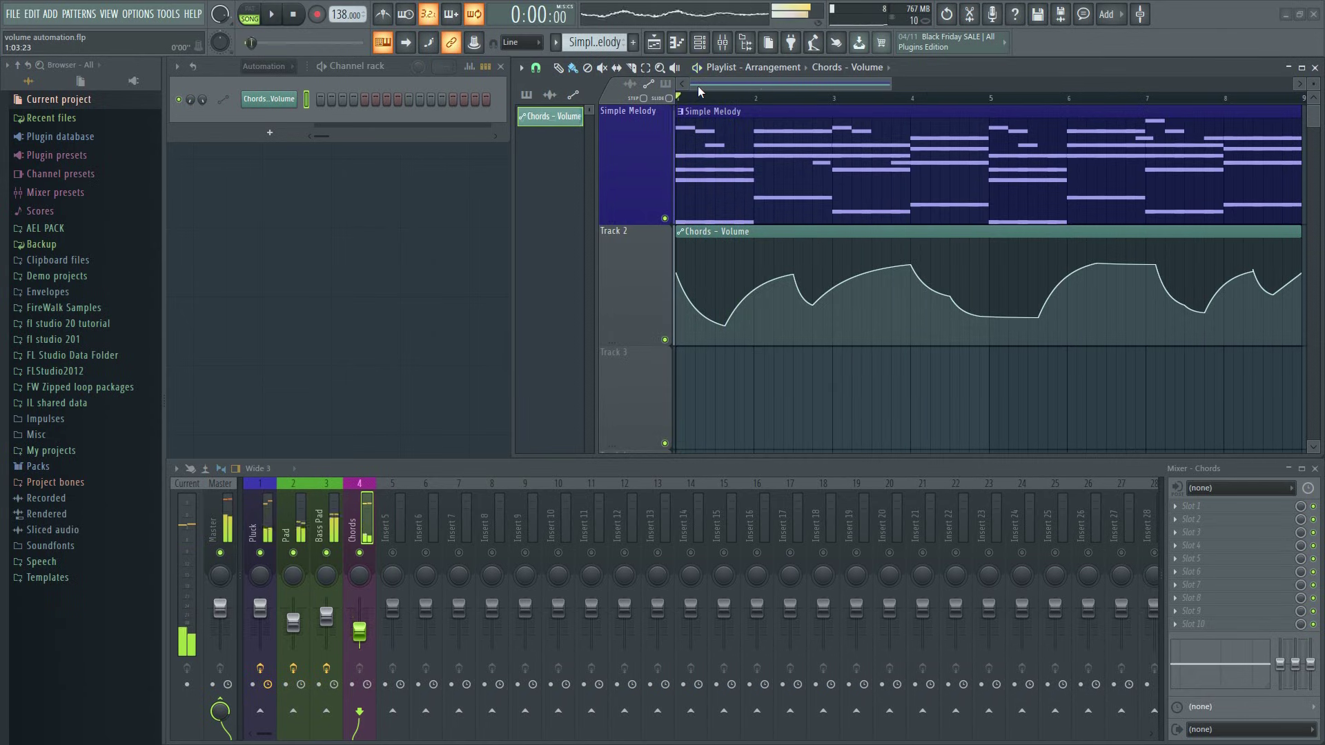
{"action": "left_click_drag", "start_coordinate": [358, 629], "coordinate": [359, 622]}
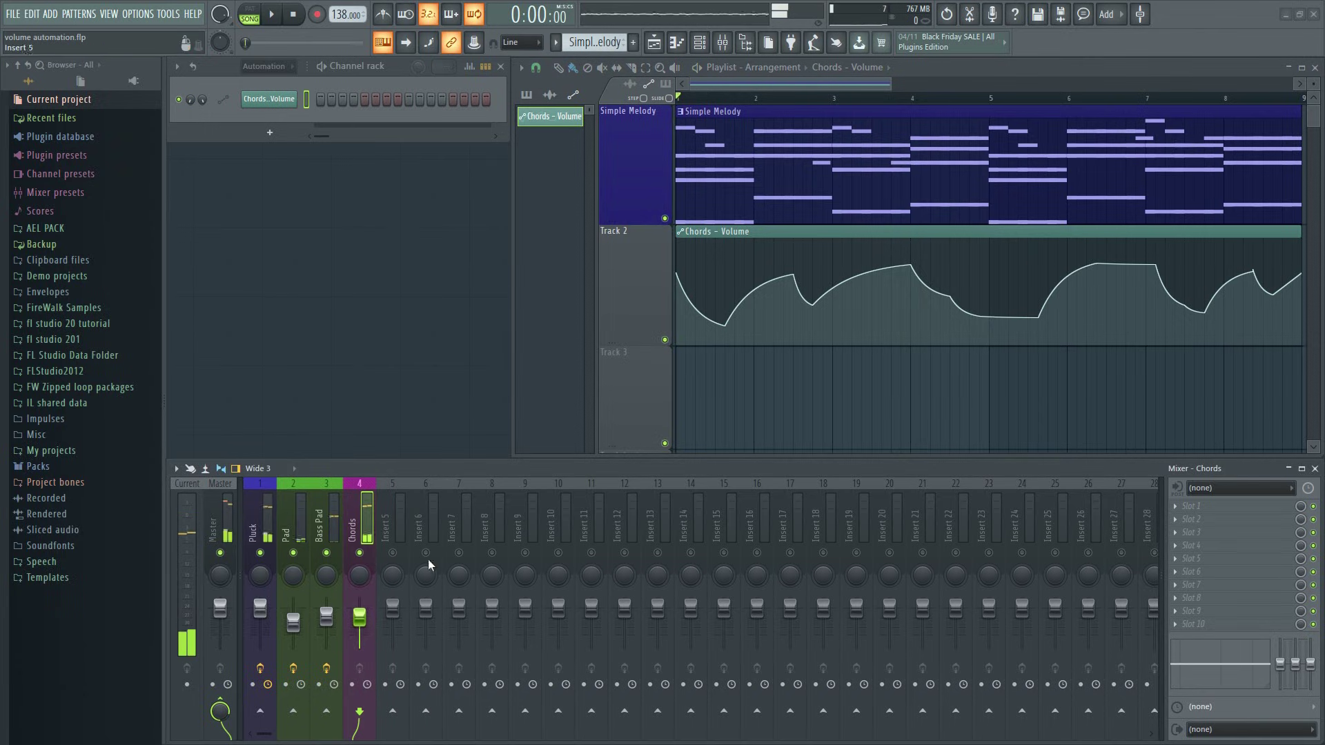
{"action": "key", "text": "space"}
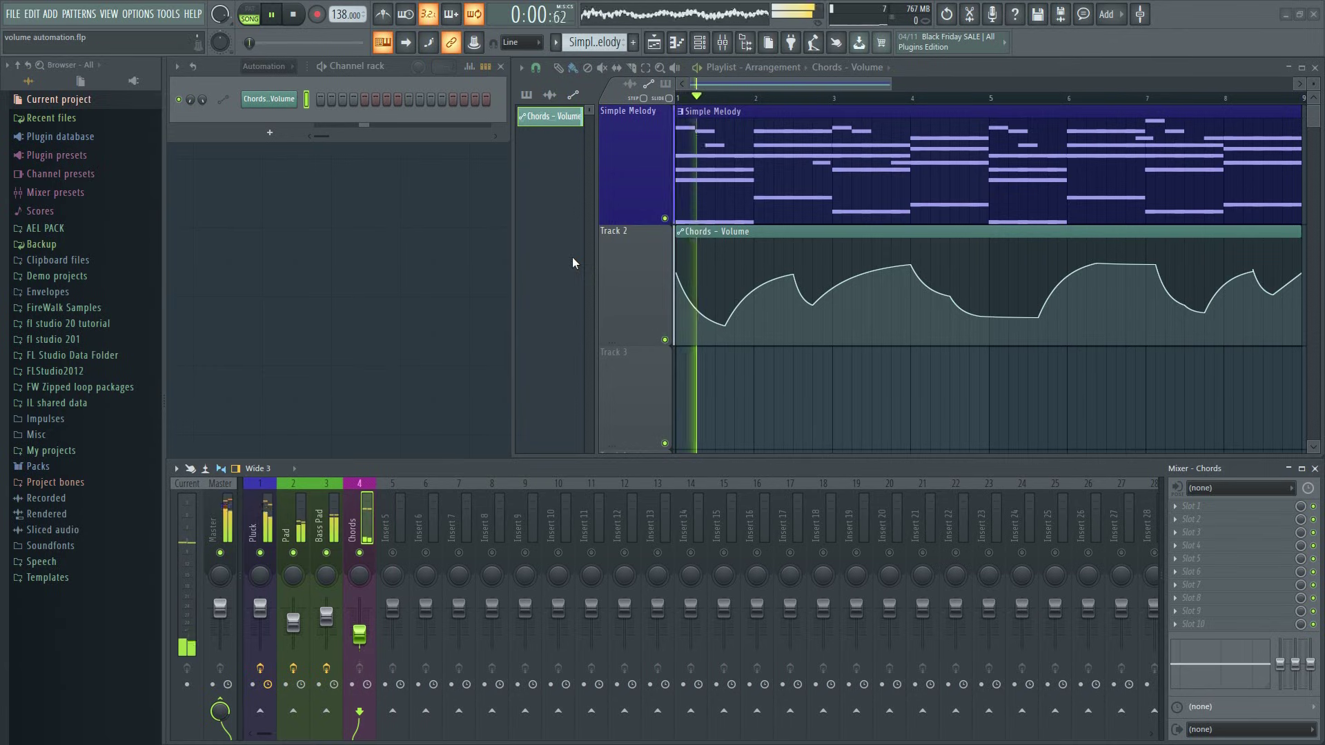
{"action": "key", "text": "space"}
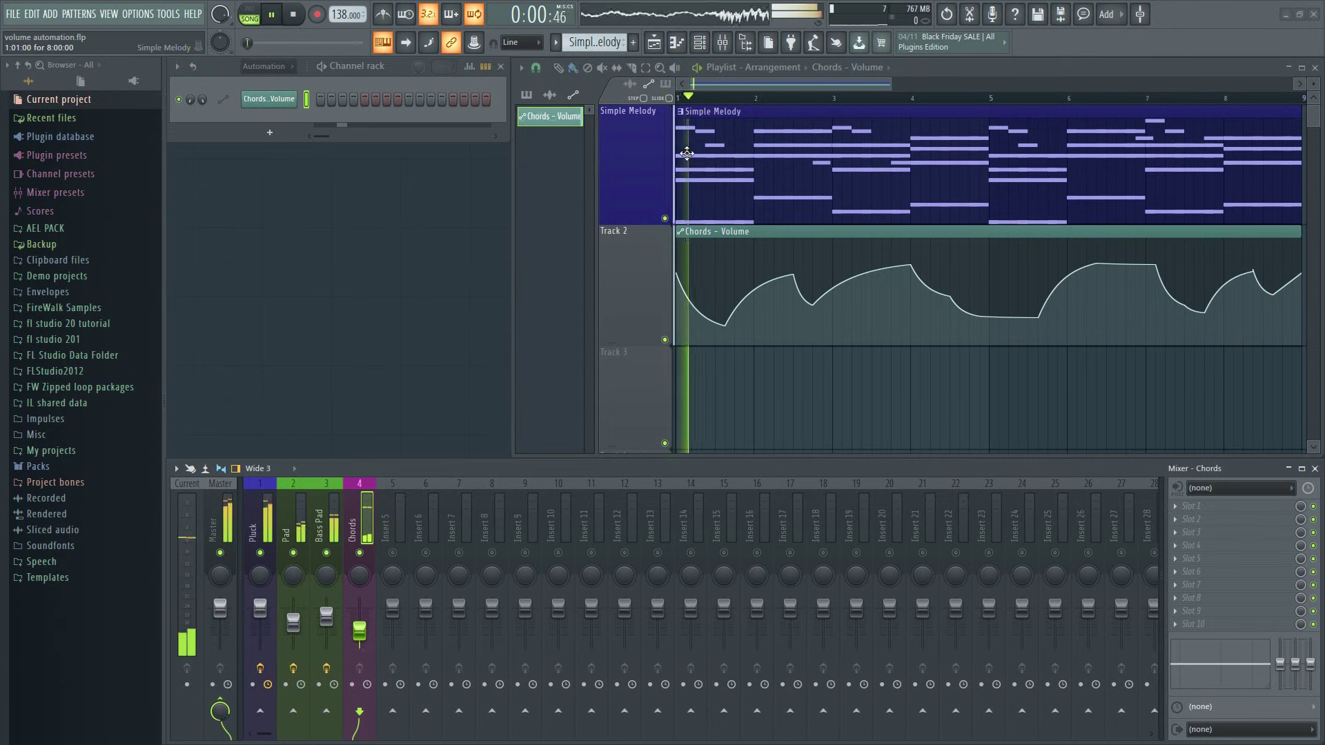
{"action": "key", "text": "space"}
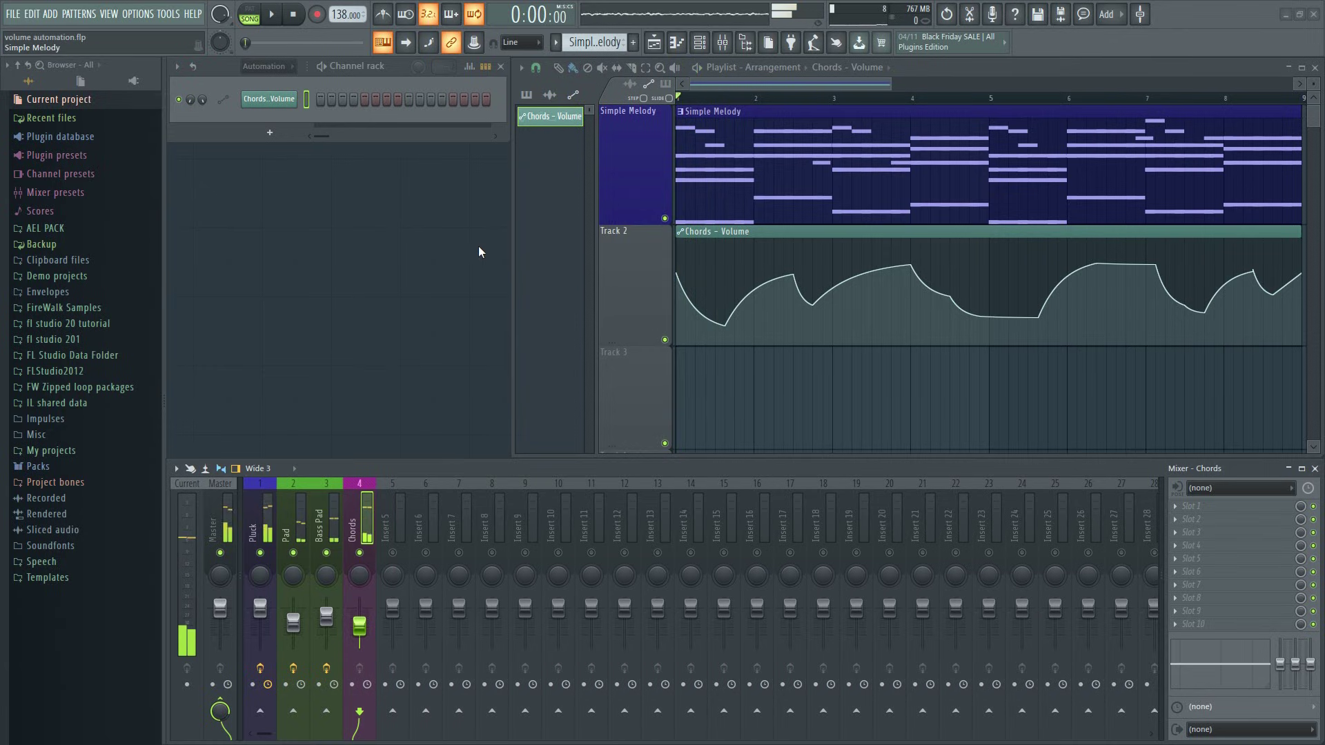
Set the channel rack filter to All and audition again while checking the Chords channel volume
{"action": "left_click", "coordinate": [271, 82]}
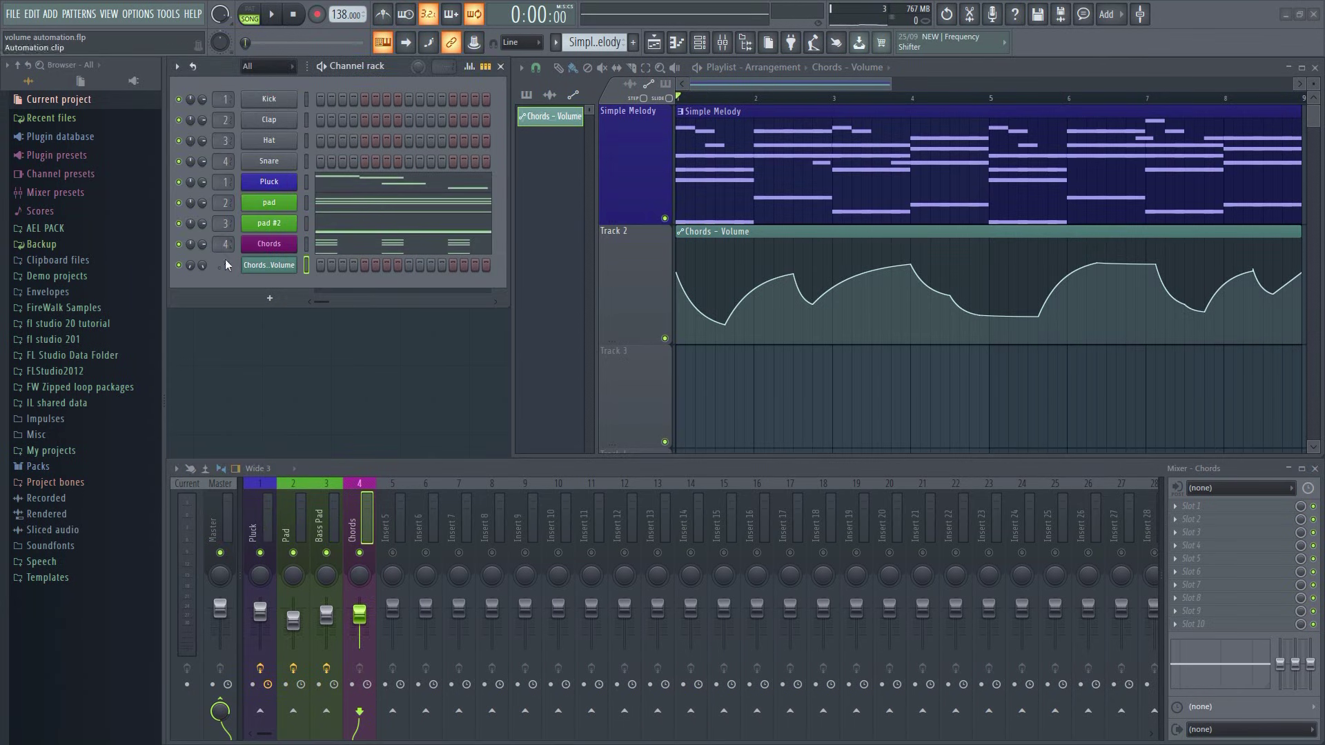
{"action": "key", "text": "space"}
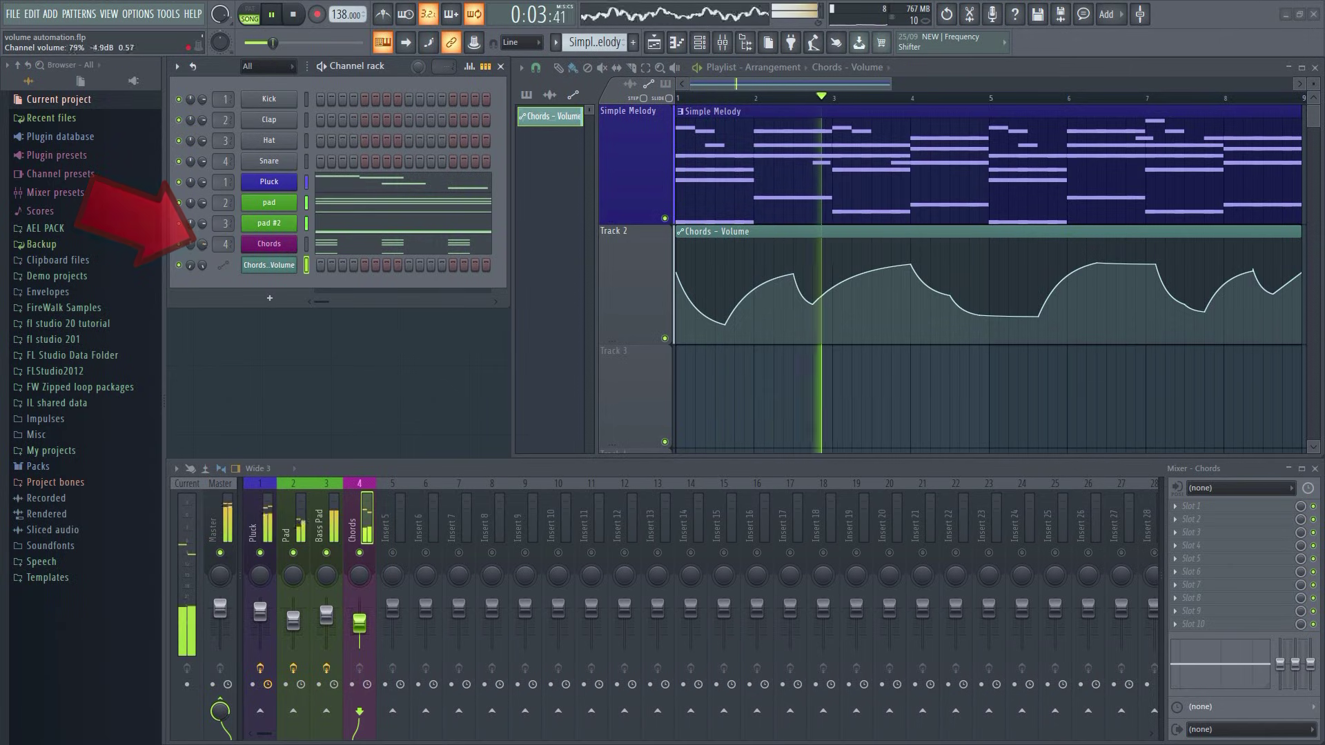
{"action": "left_click", "coordinate": [202, 244]}
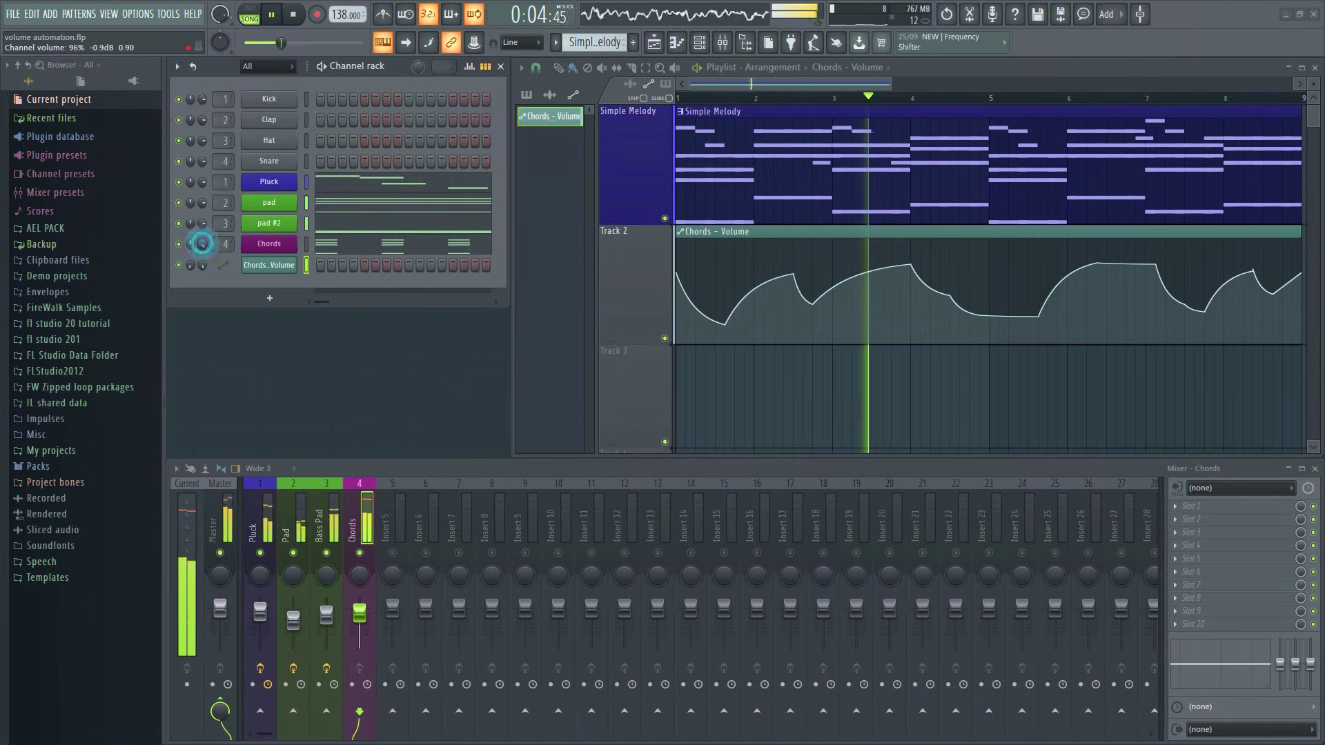
{"action": "right_click", "coordinate": [203, 244]}
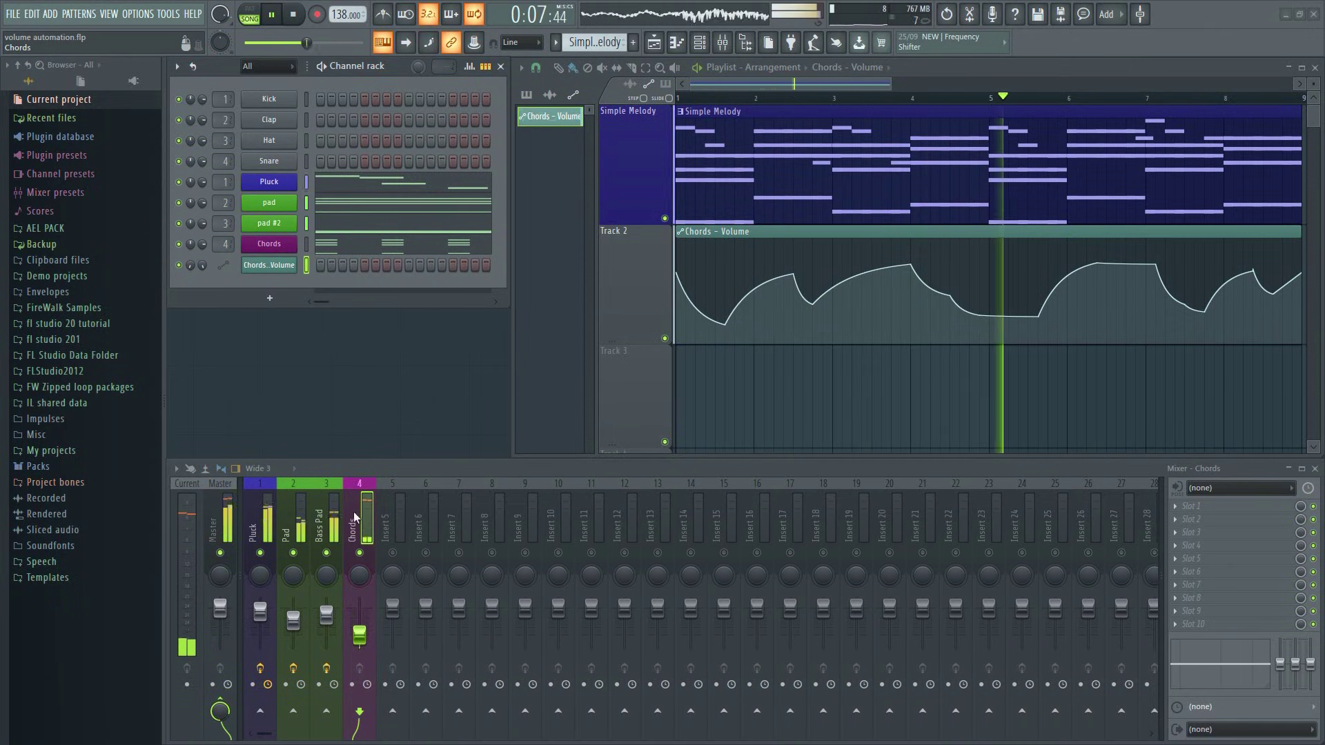
{"action": "key", "text": "space"}
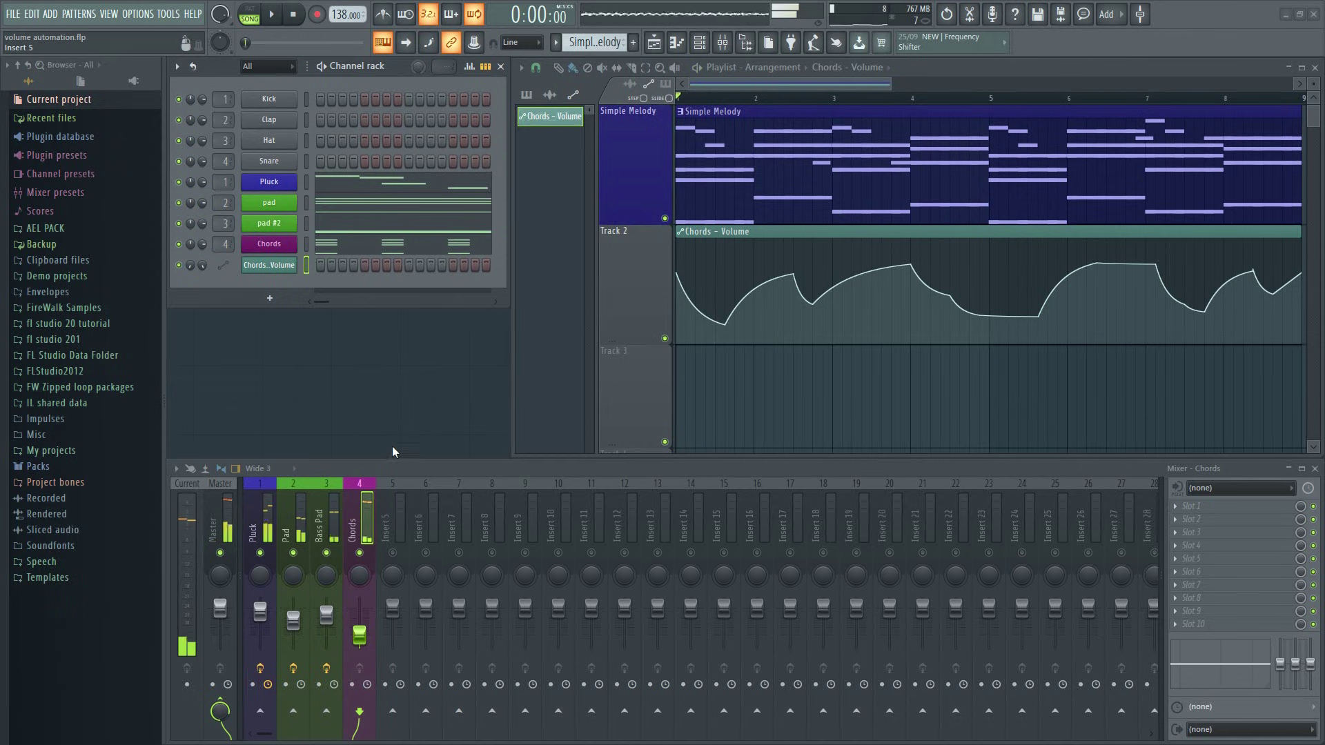
Delete the Chords – Volume clip from Track 2 and raise the Chords fader to full during playback
{"action": "right_click", "coordinate": [713, 234]}
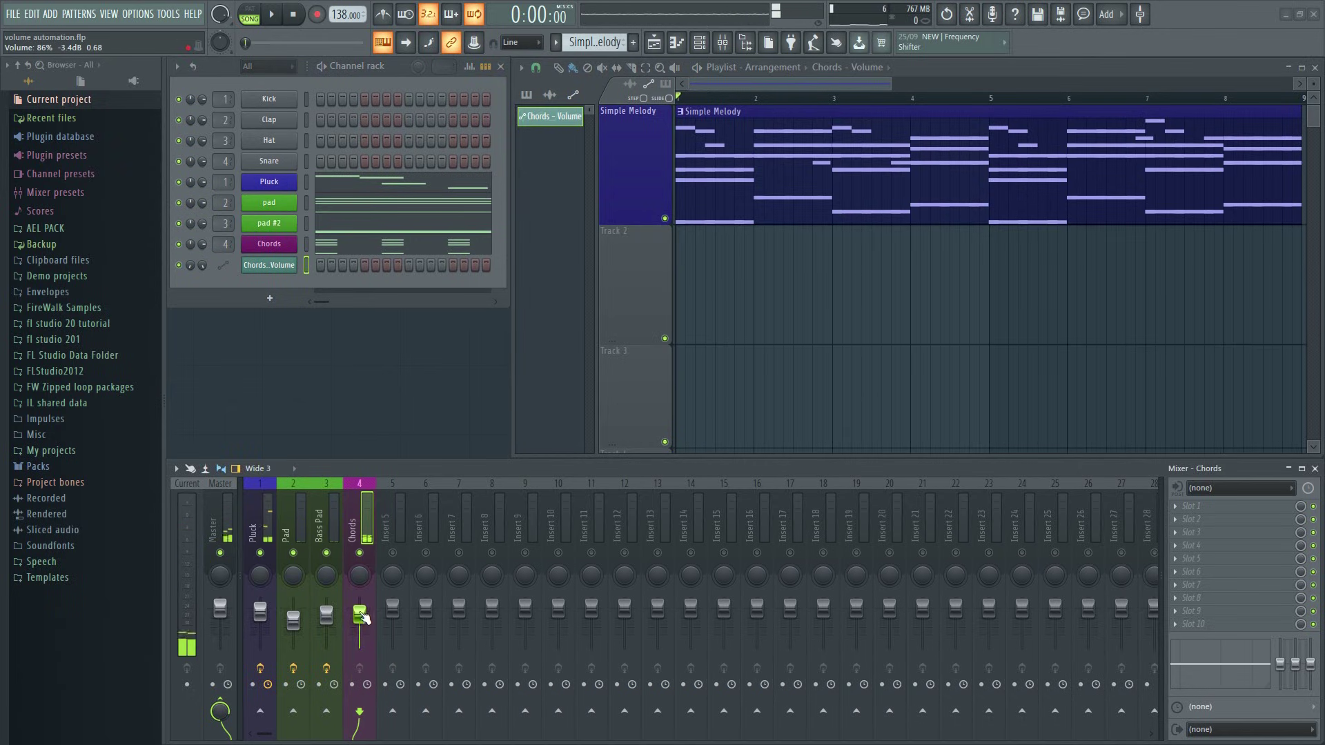
{"action": "key", "text": "space"}
{"action": "left_click_drag", "start_coordinate": [362, 616], "coordinate": [293, 617]}
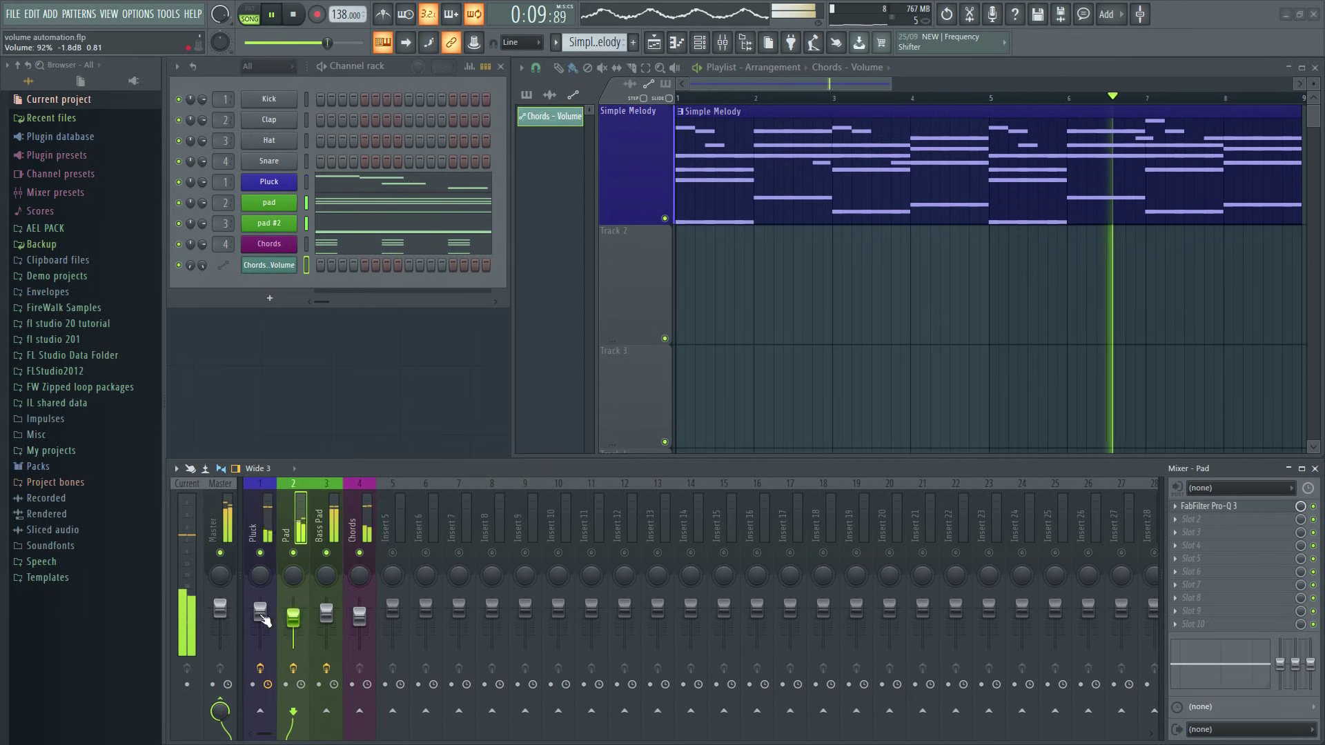
Select the Chords, Bass Pad and Pluck mixer tracks while listening, then stop playback
{"action": "left_click", "coordinate": [360, 616]}
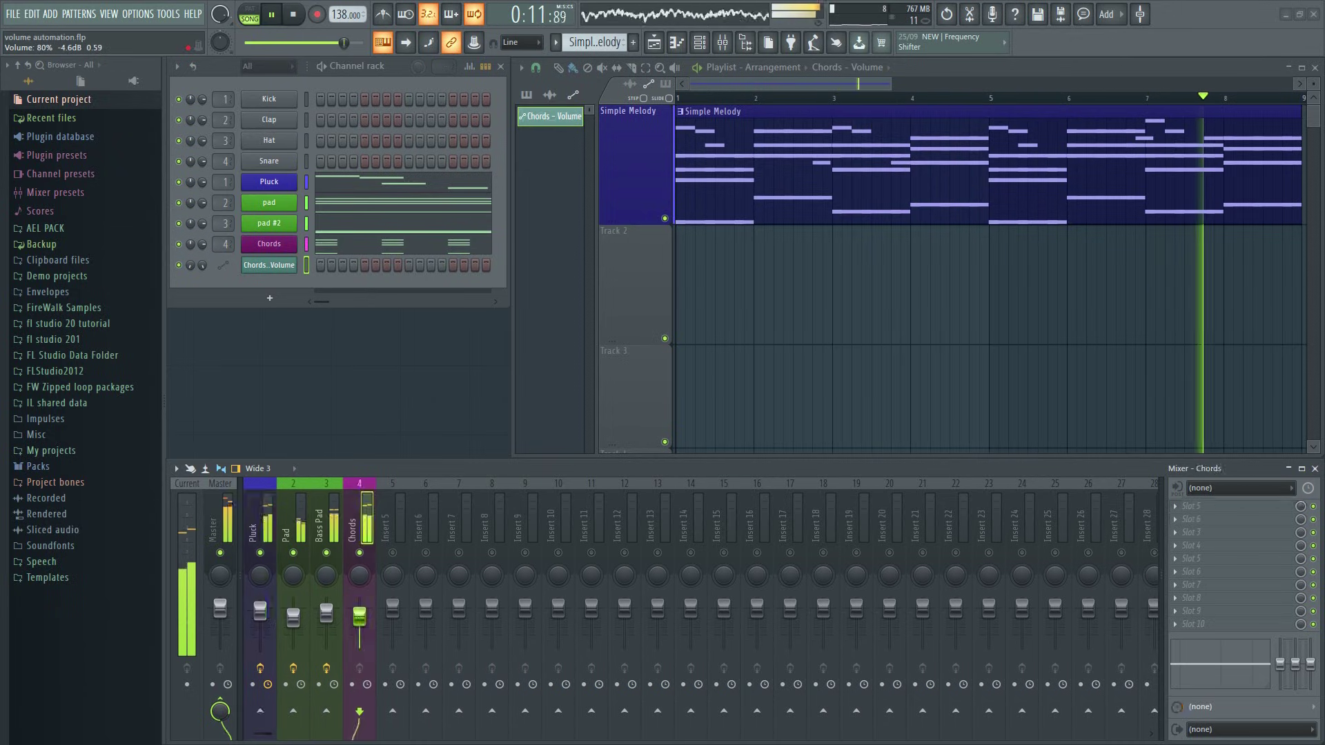
{"action": "left_click", "coordinate": [326, 612]}
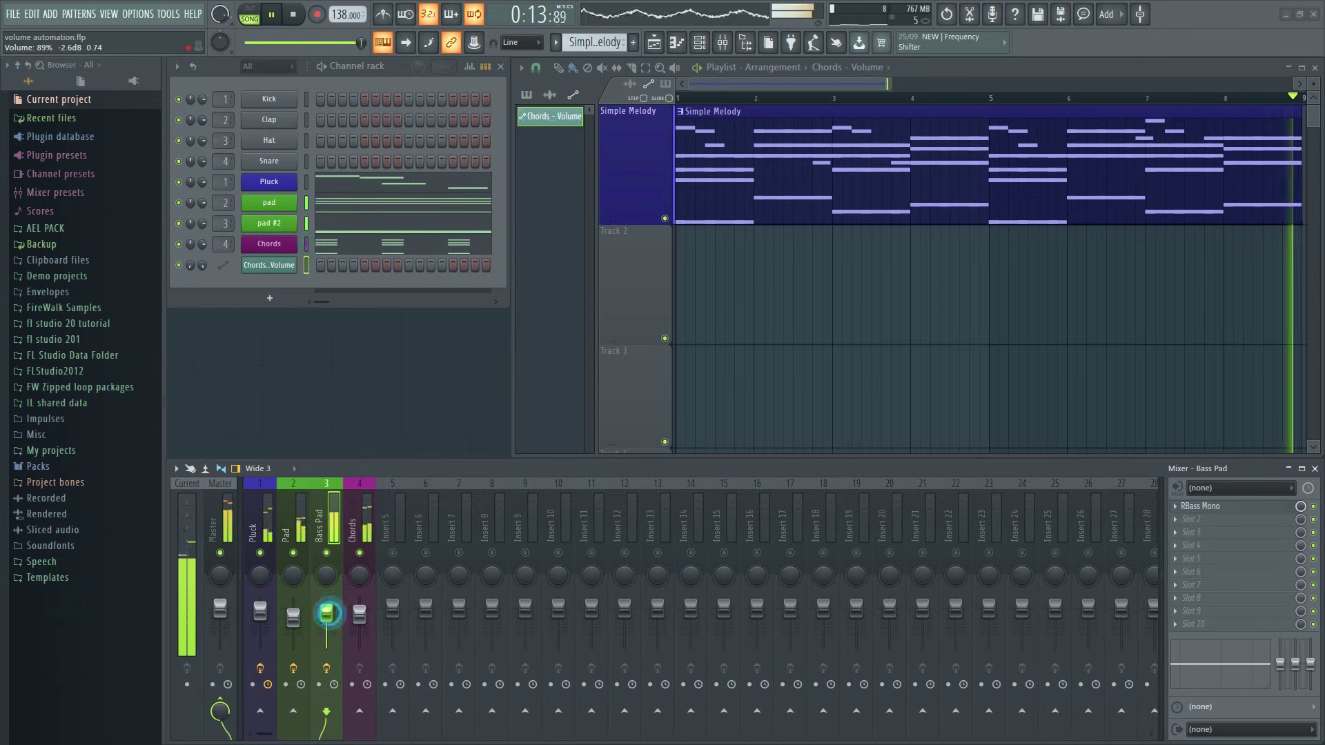
{"action": "left_click", "coordinate": [260, 612]}
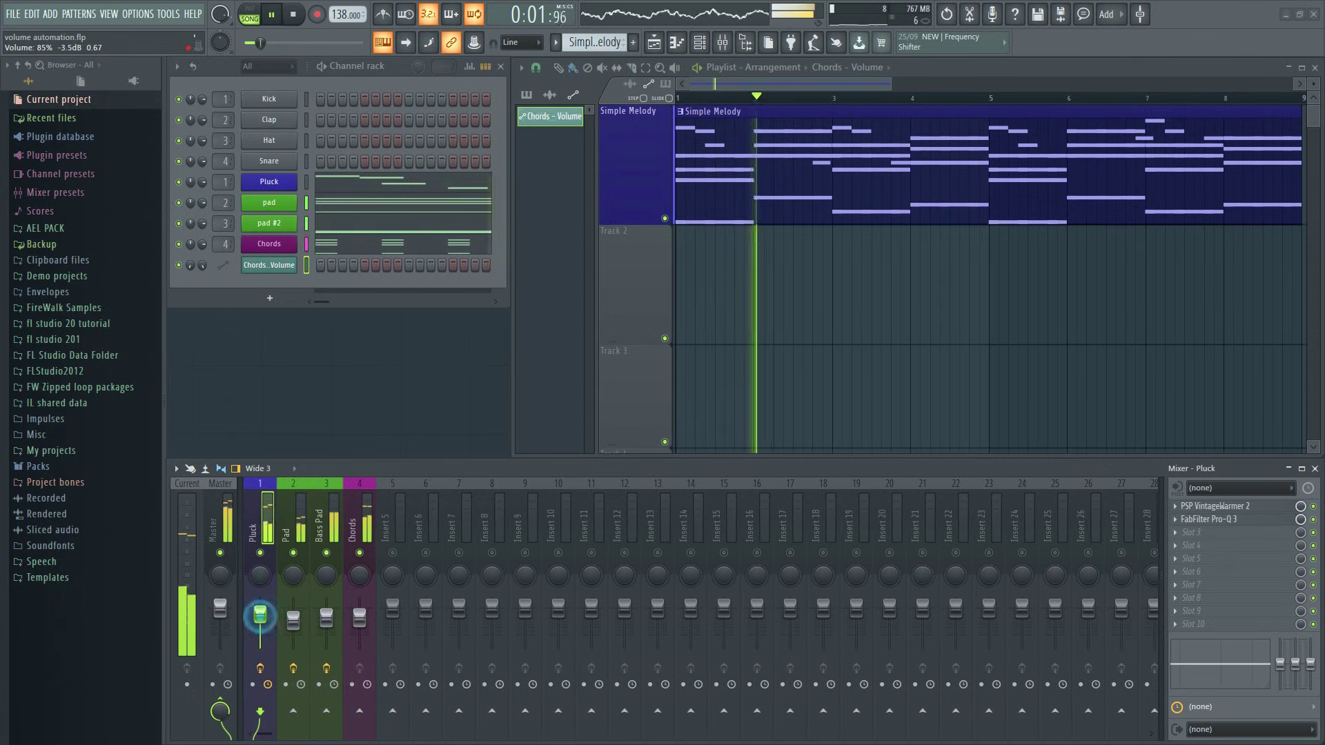
{"action": "left_click", "coordinate": [360, 616]}
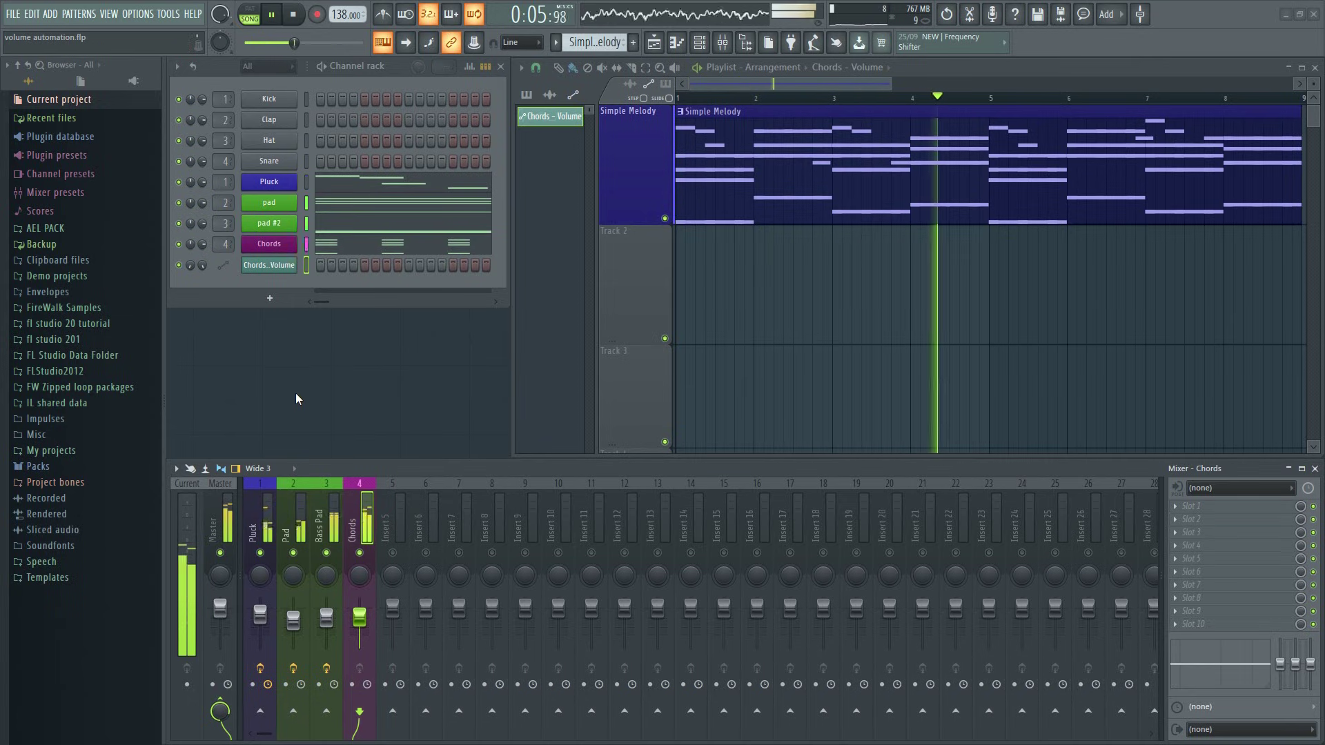
{"action": "key", "text": "space"}
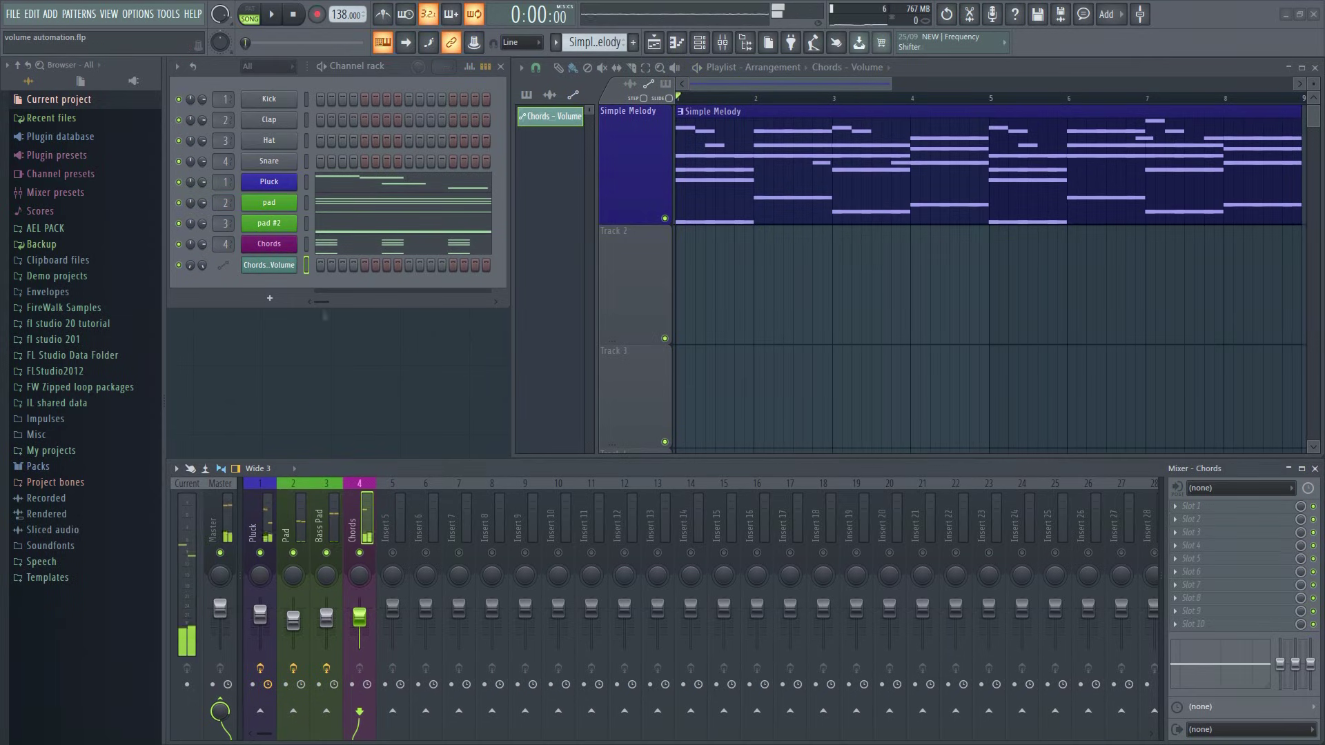
{"action": "right_click", "coordinate": [269, 265]}
Delete the Chords – Volume automation channel and create a Chords – To Master send automation clip
{"action": "left_click", "coordinate": [359, 408]}
{"action": "left_click", "coordinate": [723, 423]}
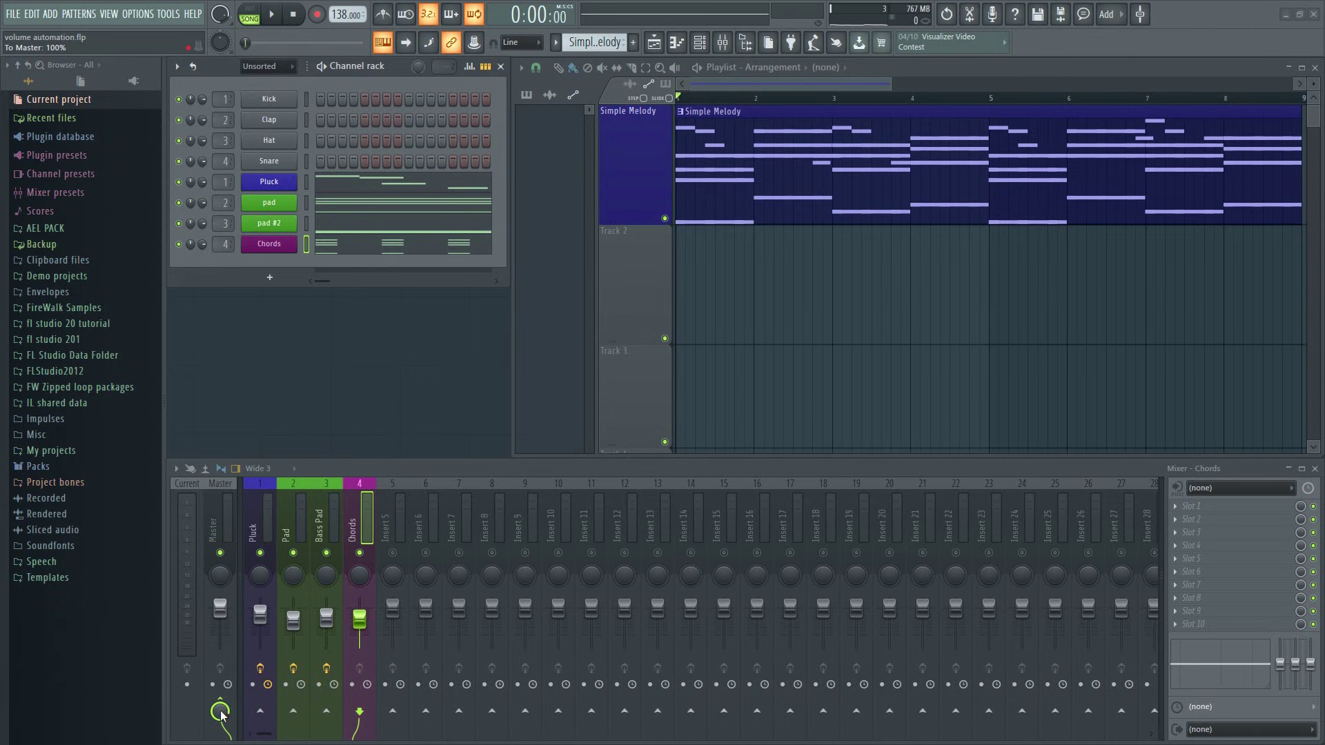
{"action": "right_click", "coordinate": [220, 712]}
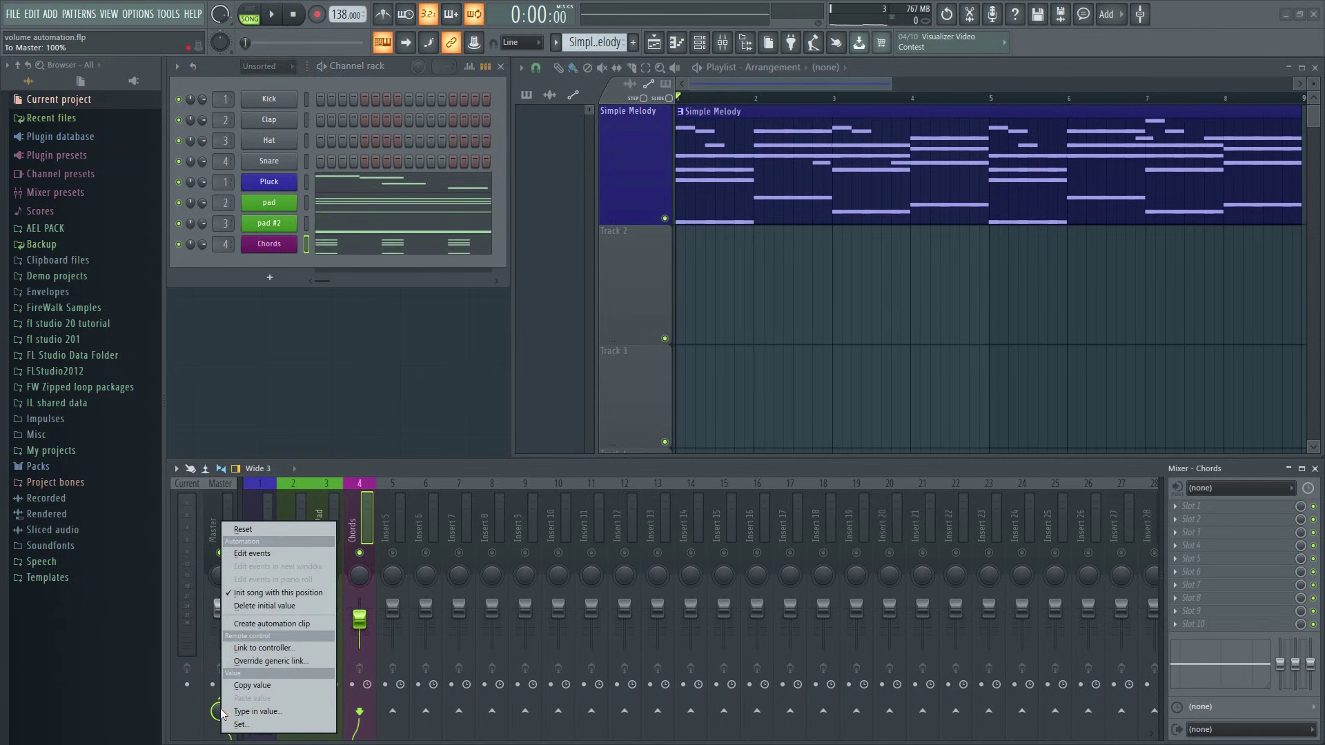
{"action": "left_click", "coordinate": [306, 624]}
Draw a zigzag of alternating peaks and dips along the Chords – To Master clip
{"action": "right_click", "coordinate": [744, 279]}
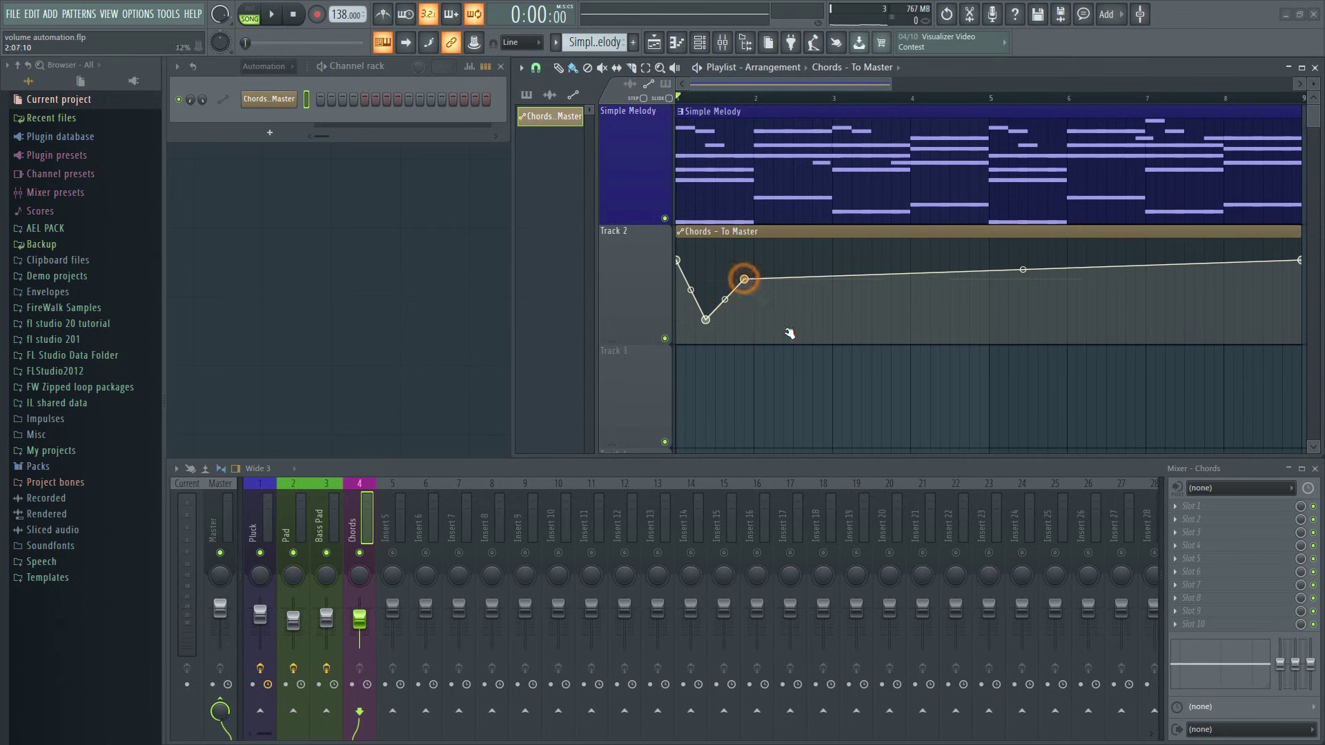
{"action": "right_click", "coordinate": [792, 329]}
{"action": "right_click", "coordinate": [841, 276]}
{"action": "right_click", "coordinate": [891, 318]}
{"action": "right_click", "coordinate": [949, 257]}
{"action": "right_click", "coordinate": [1018, 296]}
{"action": "right_click", "coordinate": [1106, 269]}
{"action": "right_click", "coordinate": [1154, 312]}
{"action": "right_click", "coordinate": [1214, 275]}
{"action": "right_click", "coordinate": [1243, 300]}
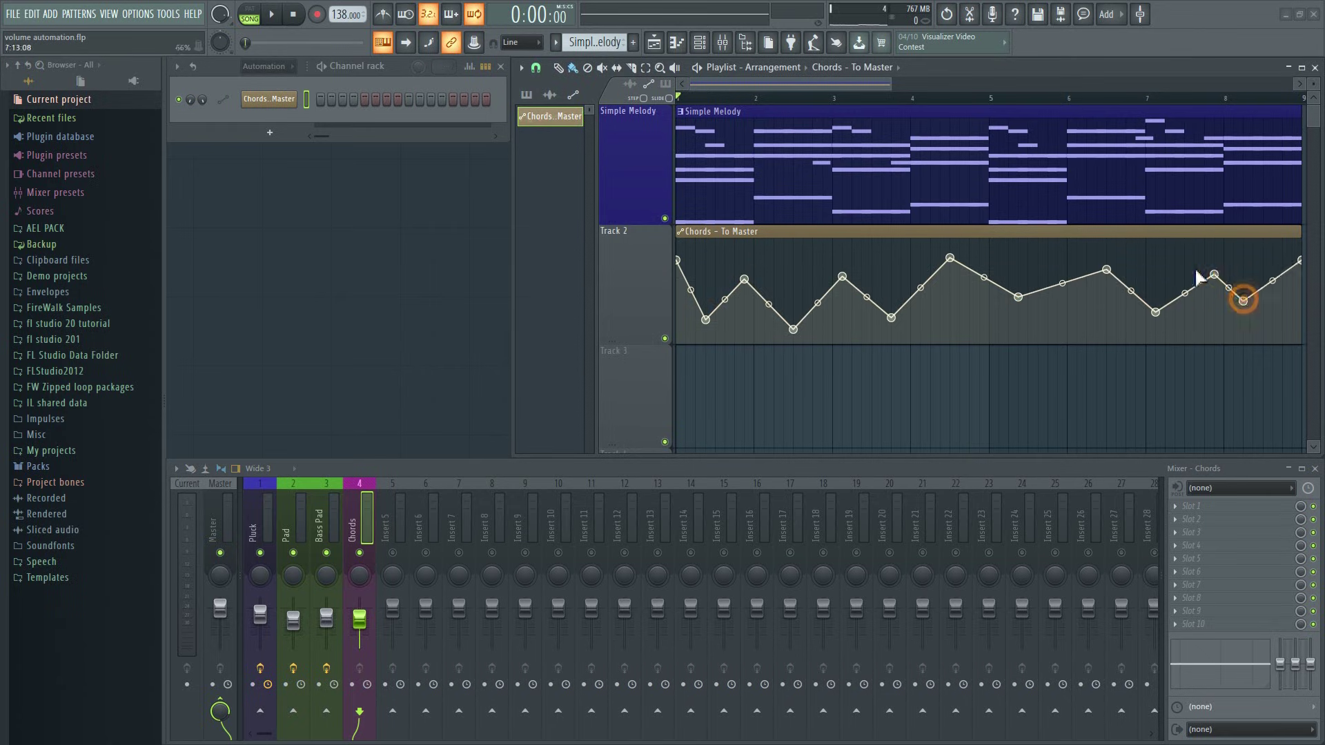
{"action": "key", "text": "space"}
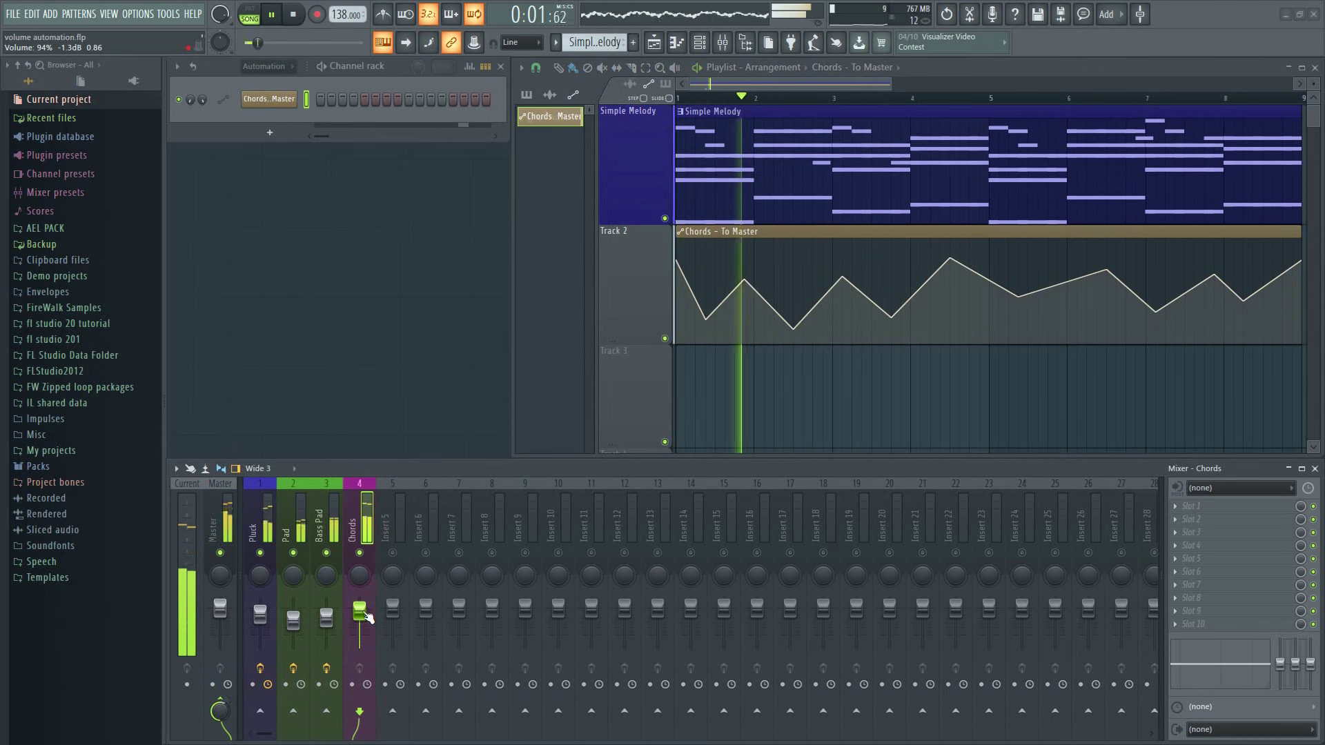
{"action": "key", "text": "space"}
{"action": "key", "text": "space"}
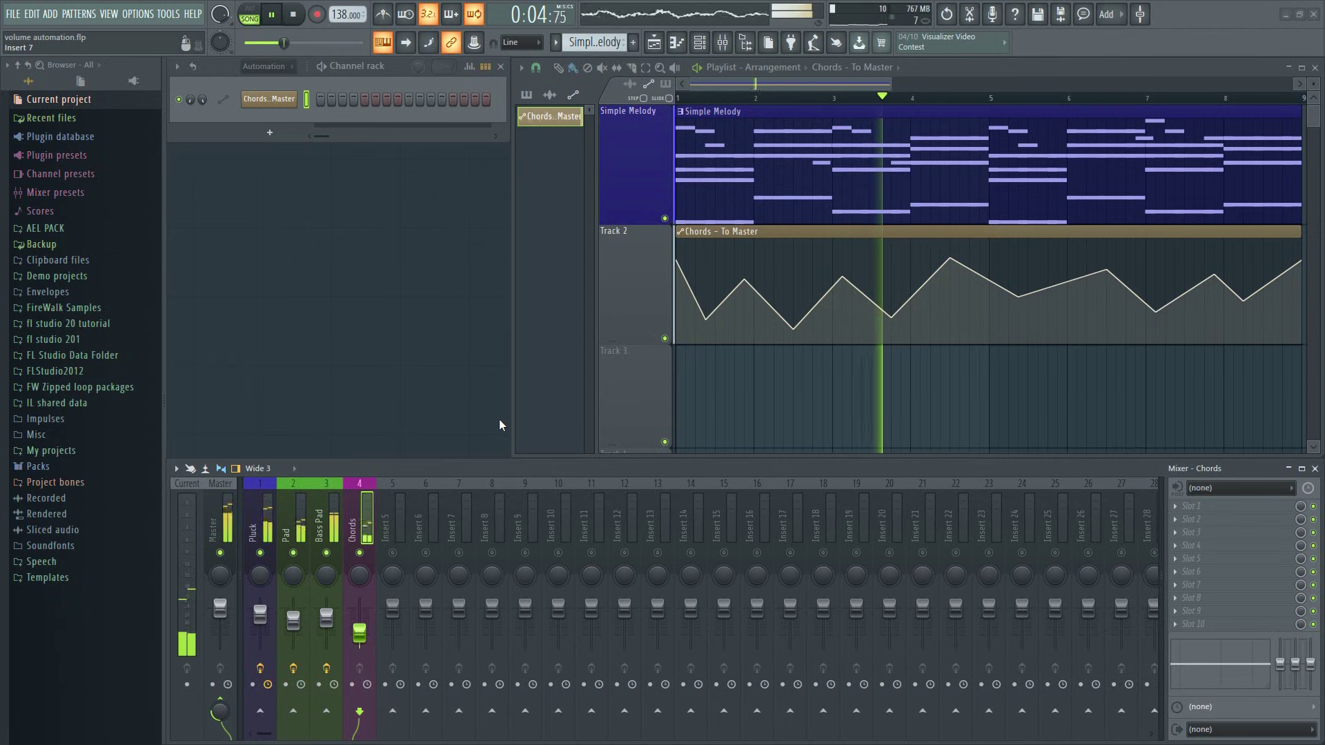
{"action": "key", "text": "space"}
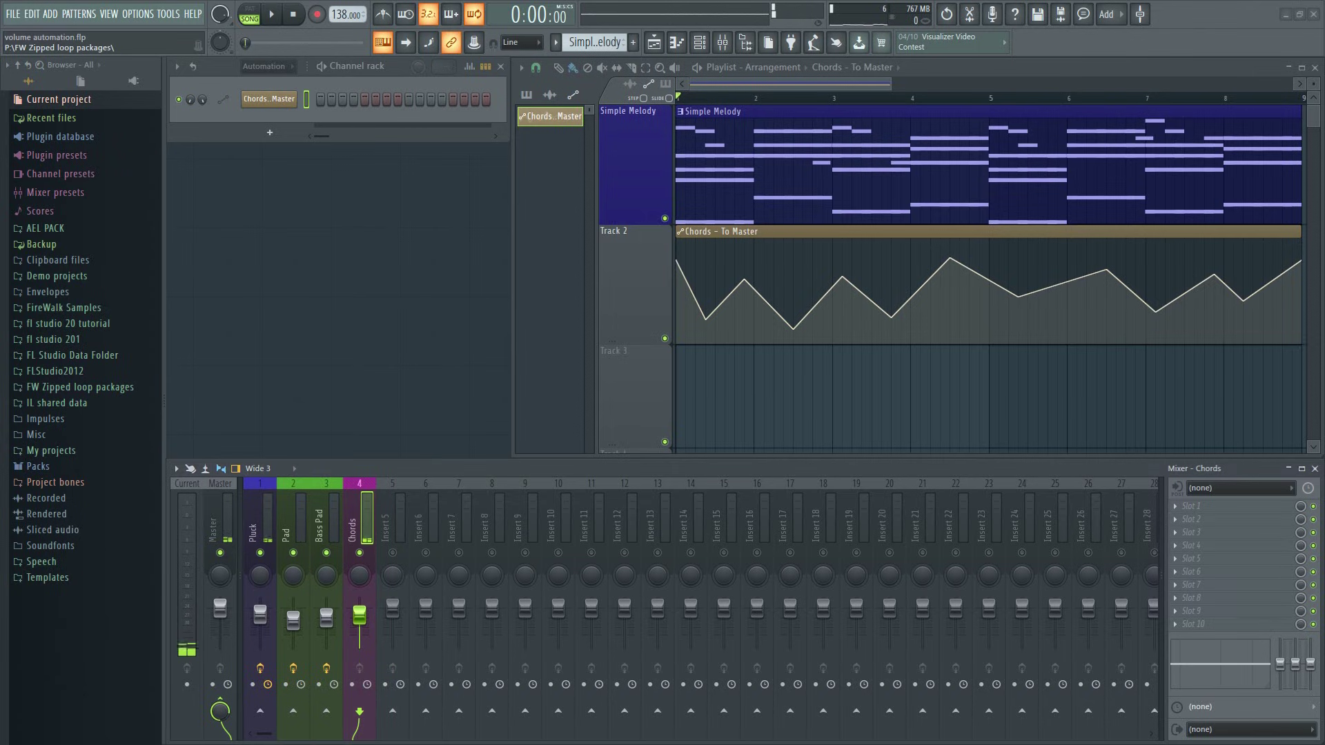
Delete the Chords clip and route the Pad and Bass Pad inserts into Insert 5
{"action": "right_click", "coordinate": [754, 232]}
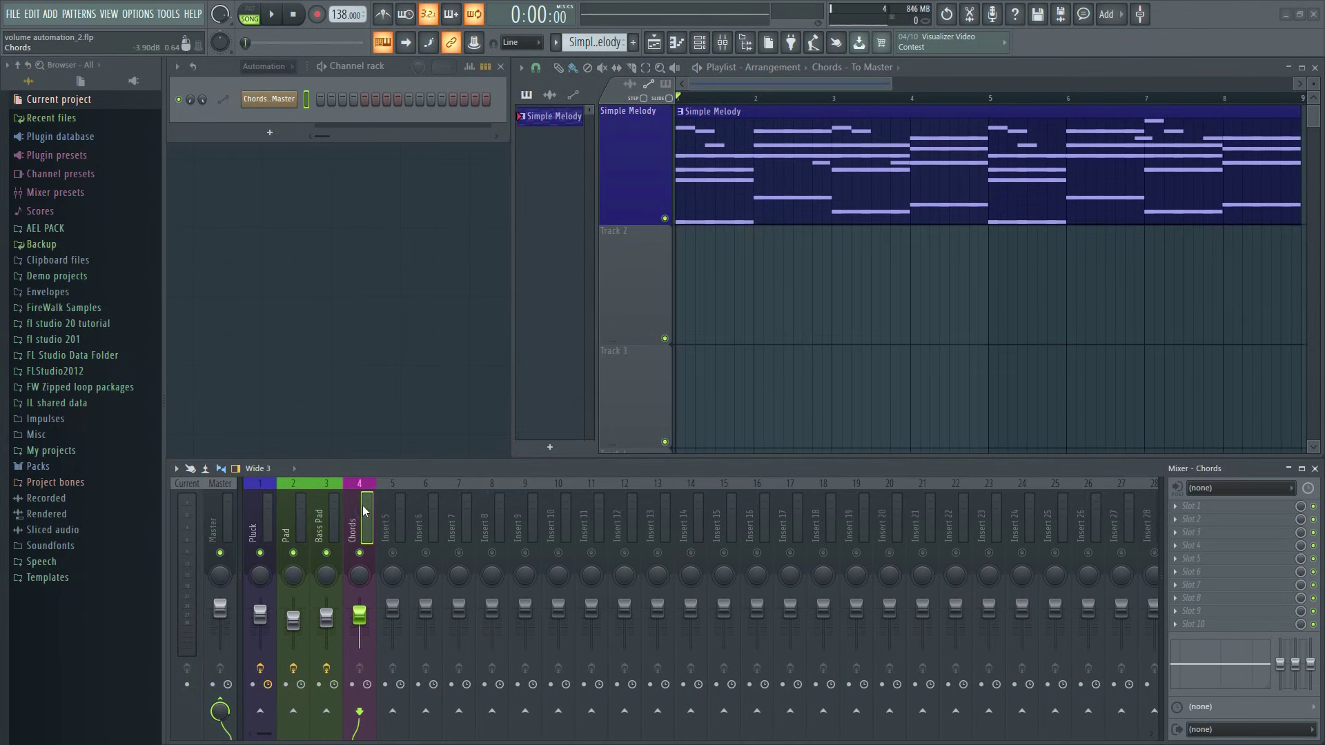
{"action": "scroll", "coordinate": [363, 505], "scroll_direction": "up", "scroll_amount": 2}
{"action": "left_click", "coordinate": [333, 523]}
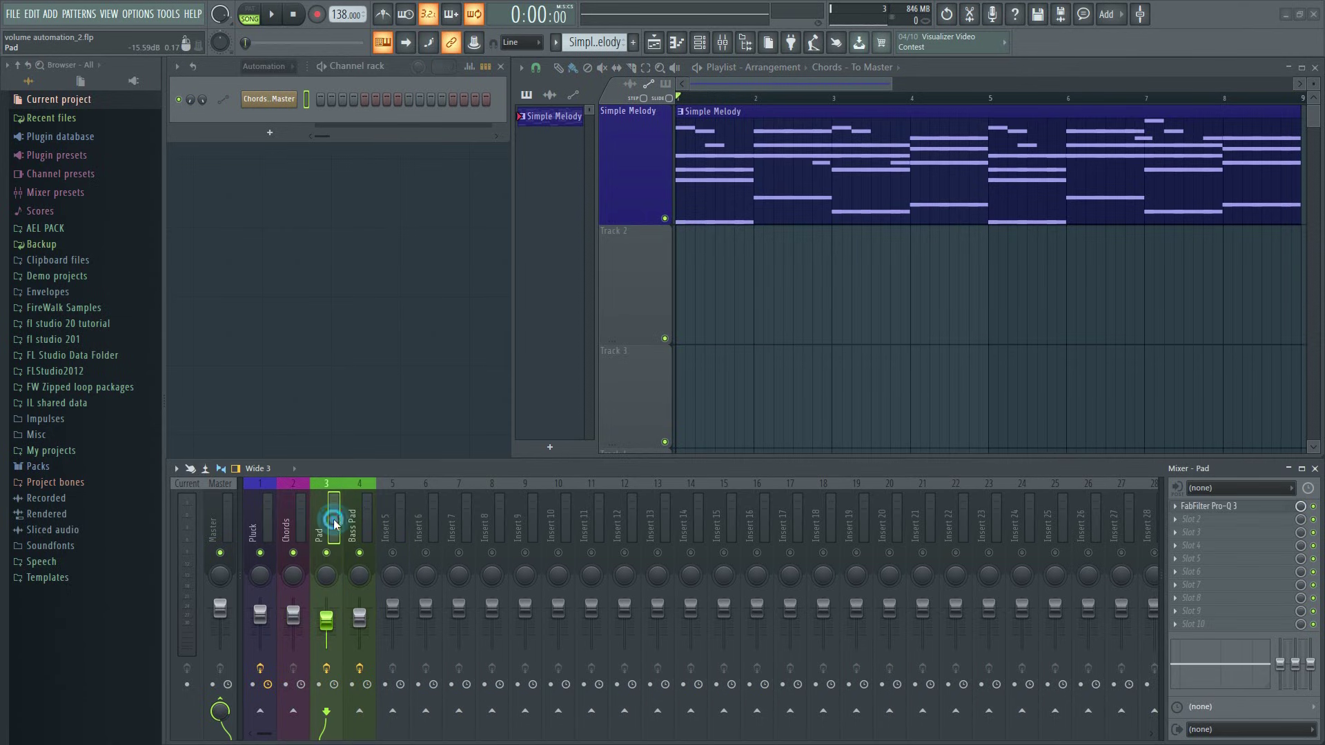
{"action": "left_click", "coordinate": [393, 521], "text": "shift"}
{"action": "right_click", "coordinate": [404, 521]}
{"action": "mouse_move", "coordinate": [546, 503]}
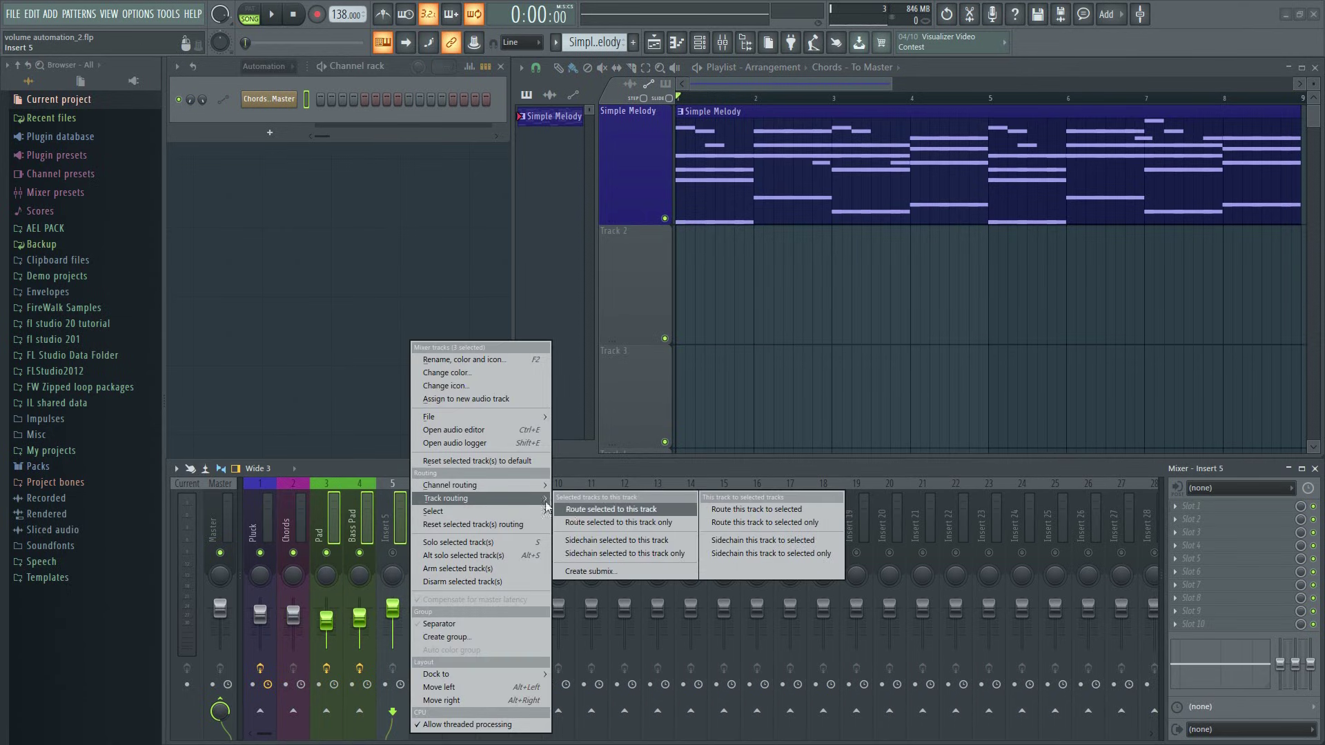
{"action": "left_click", "coordinate": [568, 570]}
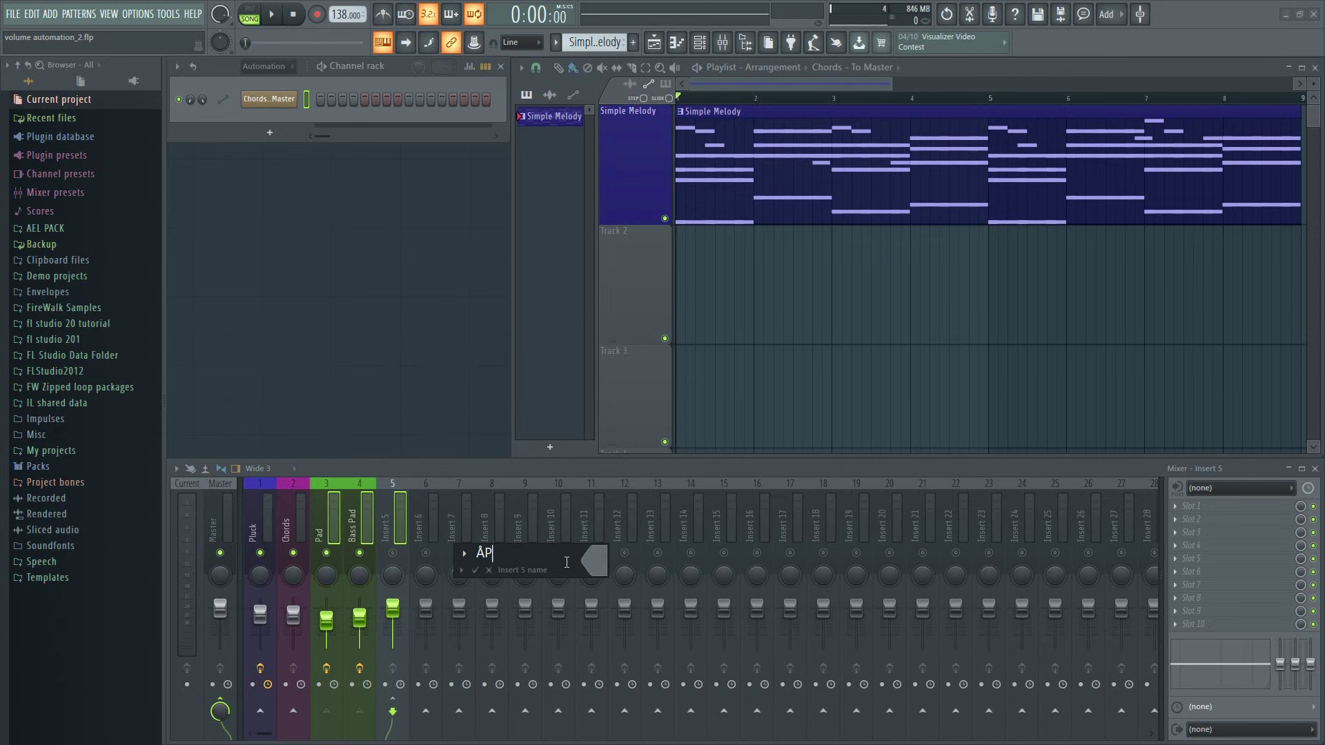
Rename Insert 5 to Pads master and colour it green
{"action": "type", "text": "Pads"}
{"action": "left_click", "coordinate": [598, 561]}
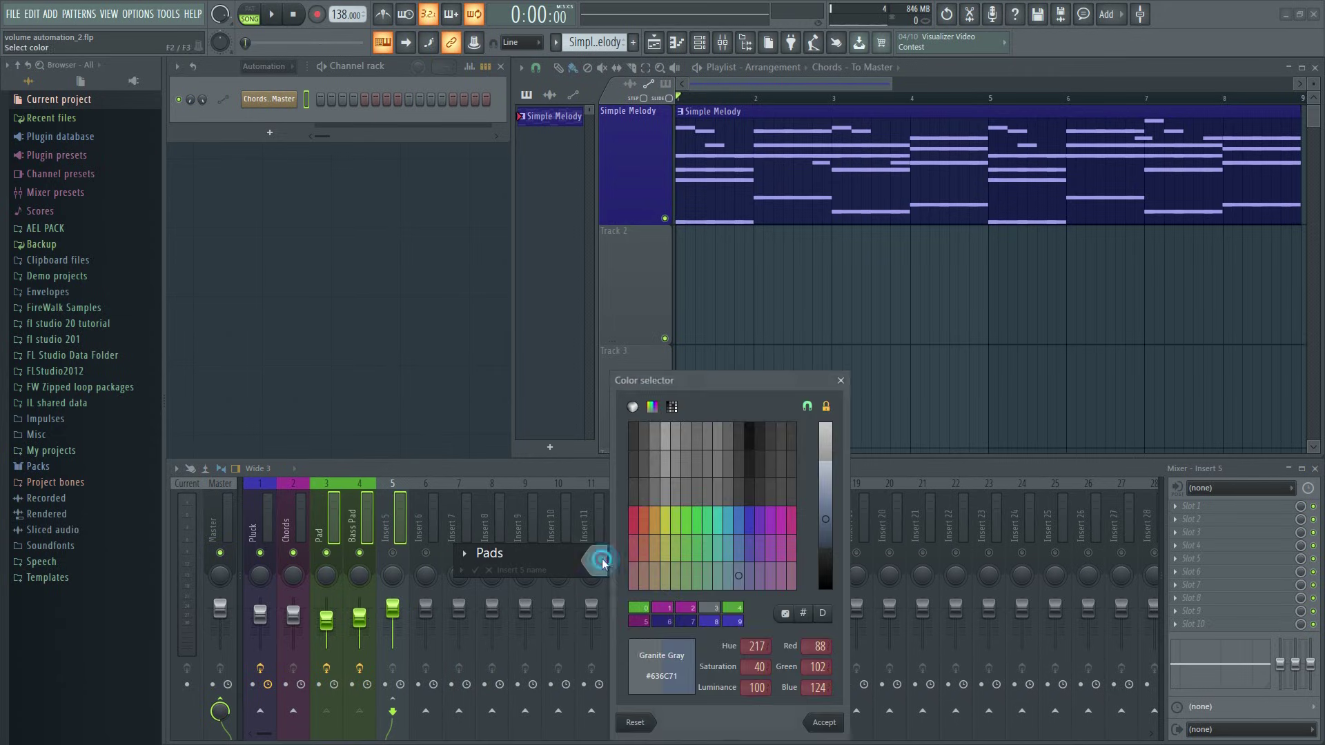
{"action": "left_click", "coordinate": [638, 608]}
{"action": "left_click", "coordinate": [824, 722]}
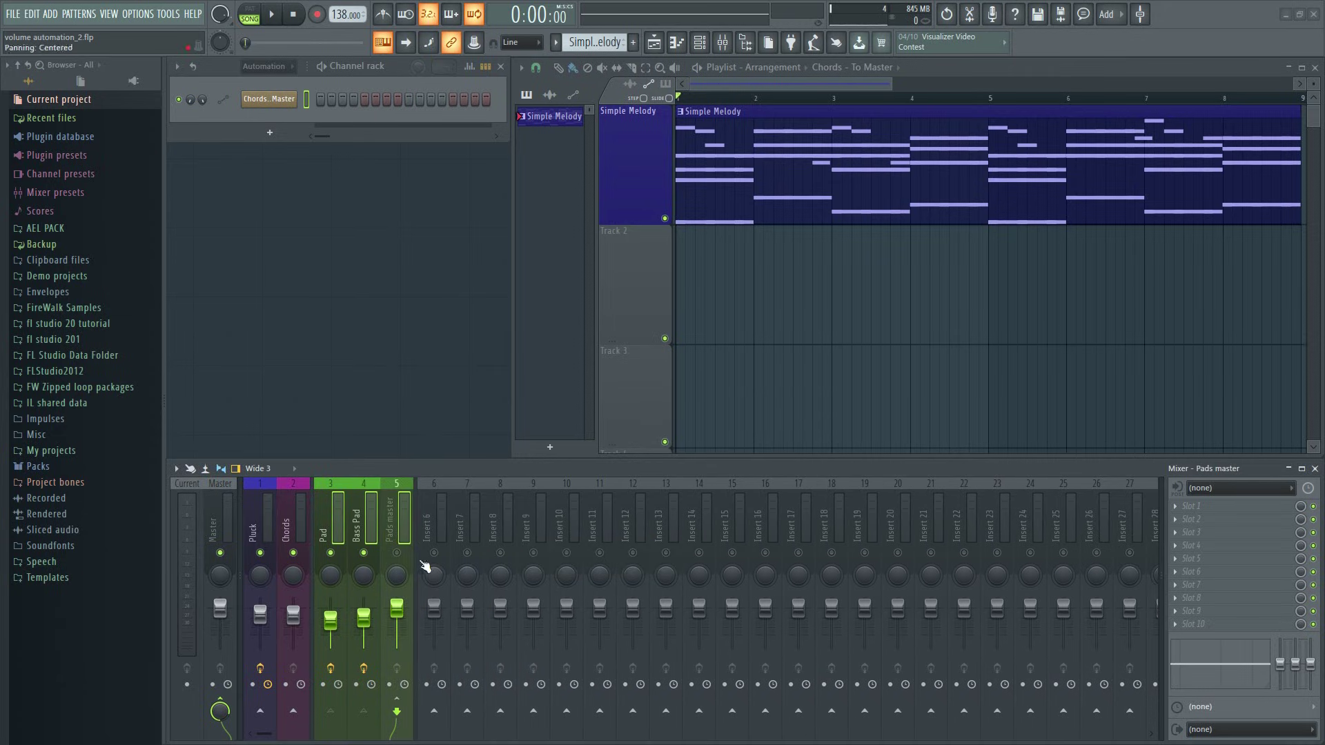
Create an automation clip for Bass Pad's send to Pads master and draw a seven-point zigzag
{"action": "left_click", "coordinate": [364, 539]}
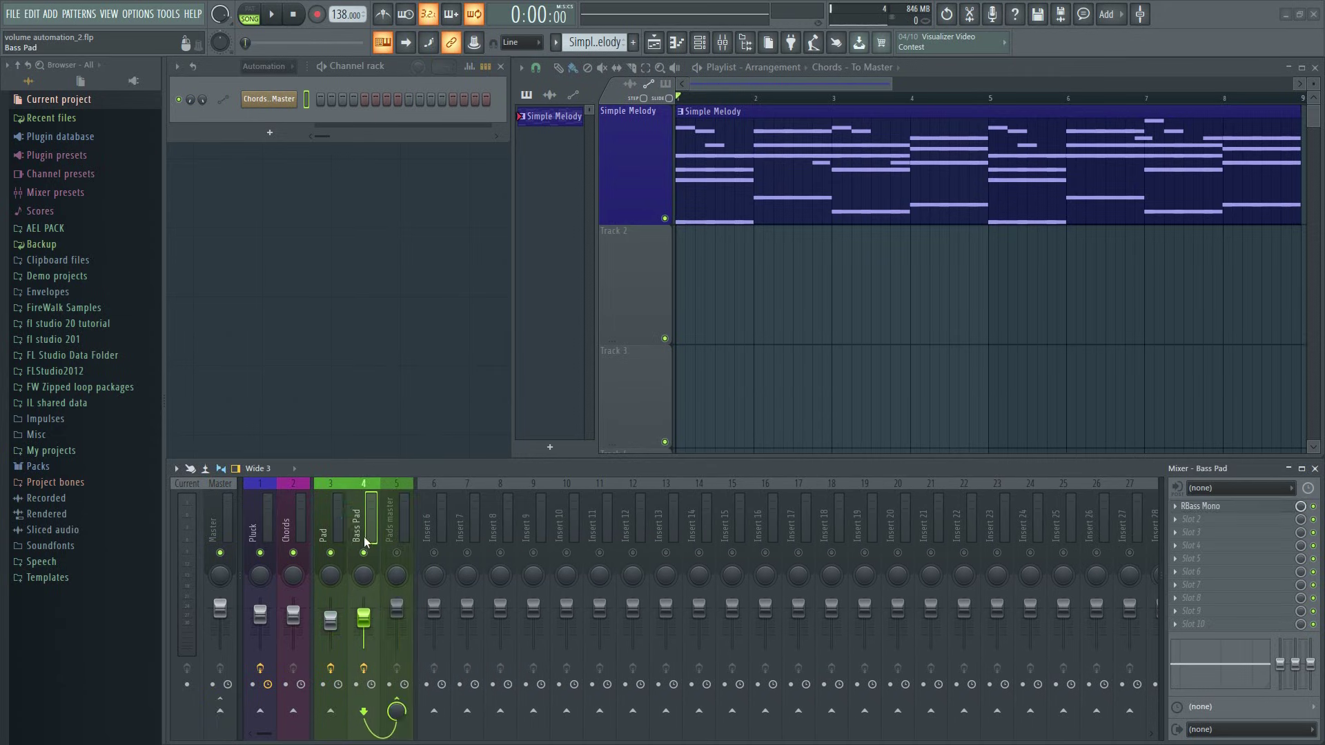
{"action": "right_click", "coordinate": [397, 714]}
{"action": "left_click", "coordinate": [441, 629]}
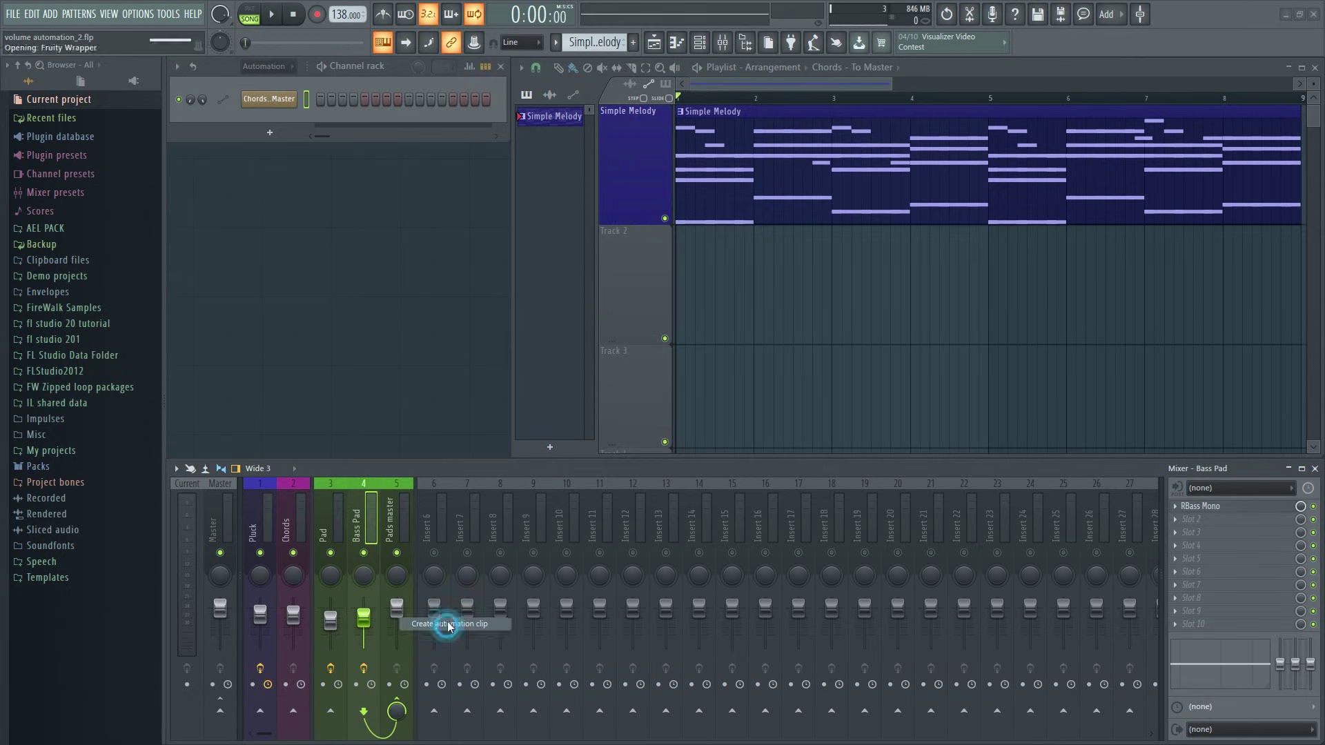
{"action": "right_click", "coordinate": [715, 301]}
{"action": "right_click", "coordinate": [774, 258]}
{"action": "right_click", "coordinate": [822, 300]}
{"action": "right_click", "coordinate": [910, 270]}
{"action": "right_click", "coordinate": [968, 300]}
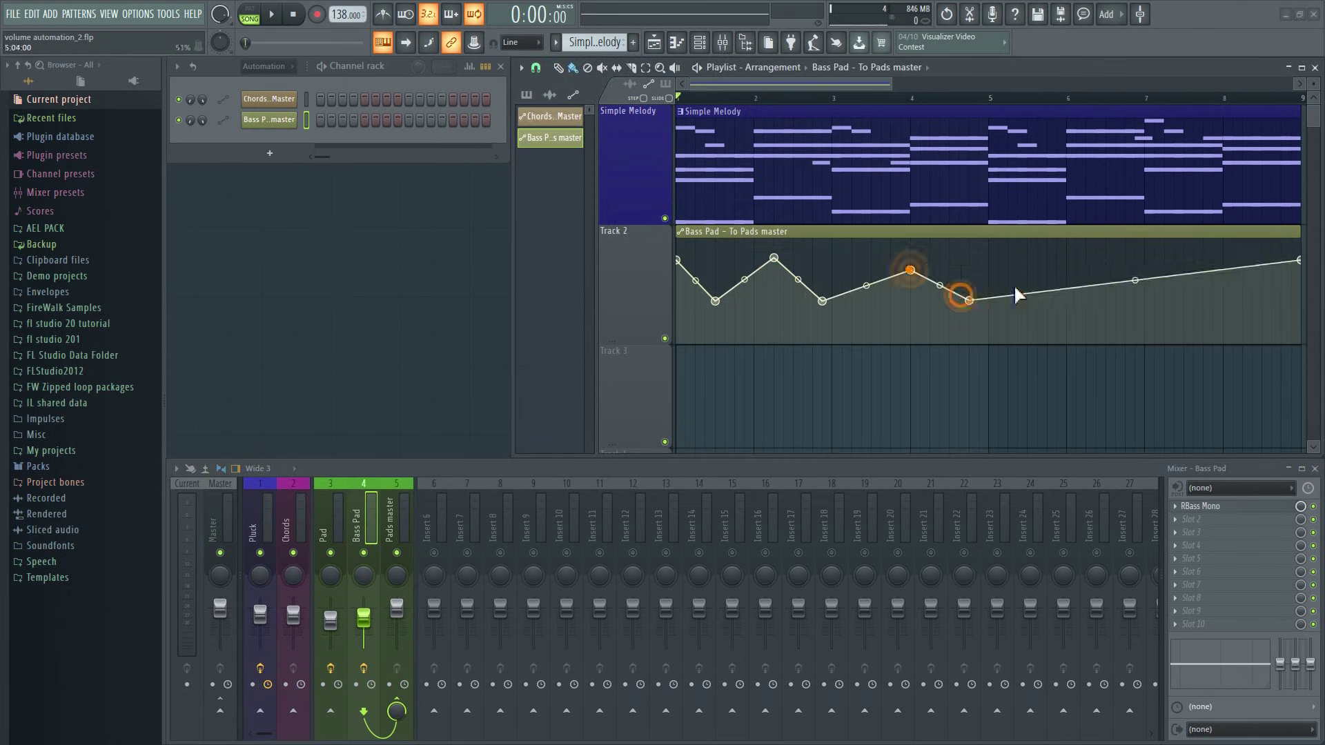
{"action": "right_click", "coordinate": [1078, 246]}
{"action": "right_click", "coordinate": [1134, 278]}
Audition the send automation, settling the Bass Pad fader at about 65%
{"action": "key", "text": "space"}
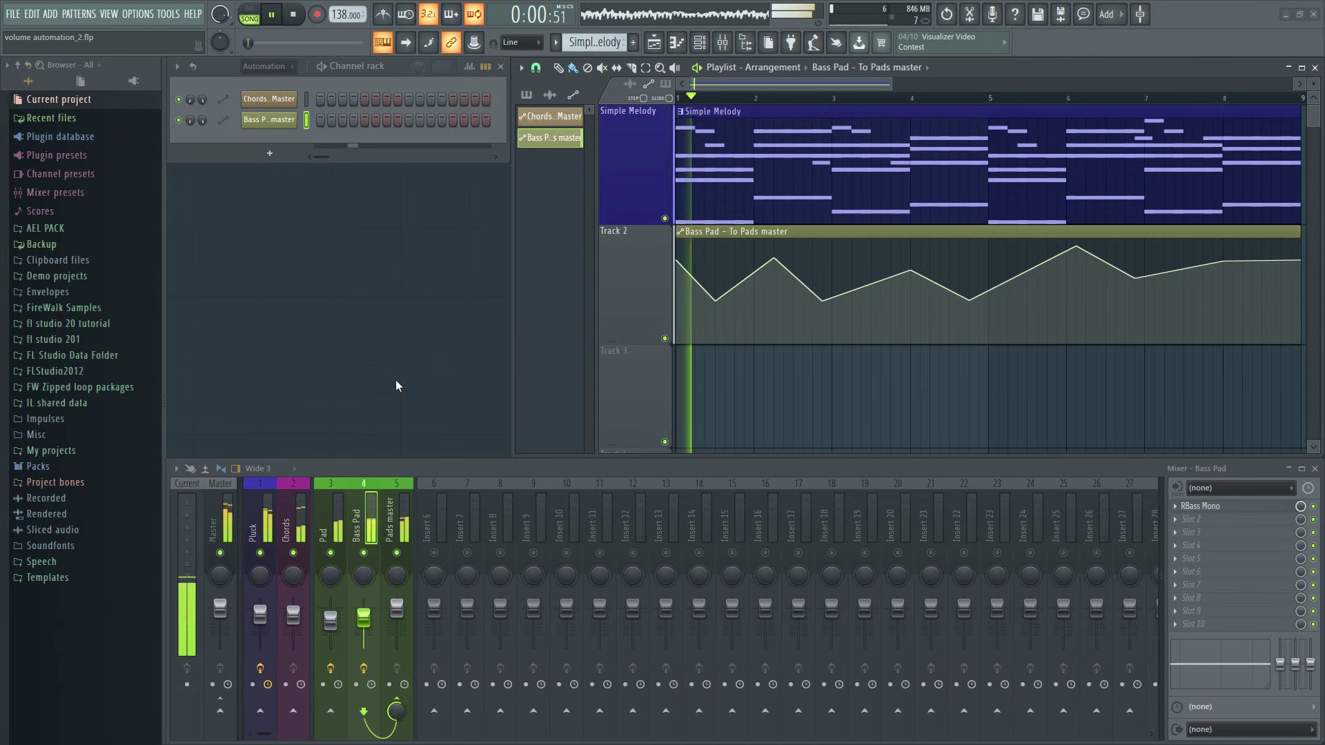
{"action": "left_click_drag", "start_coordinate": [364, 617], "coordinate": [371, 608]}
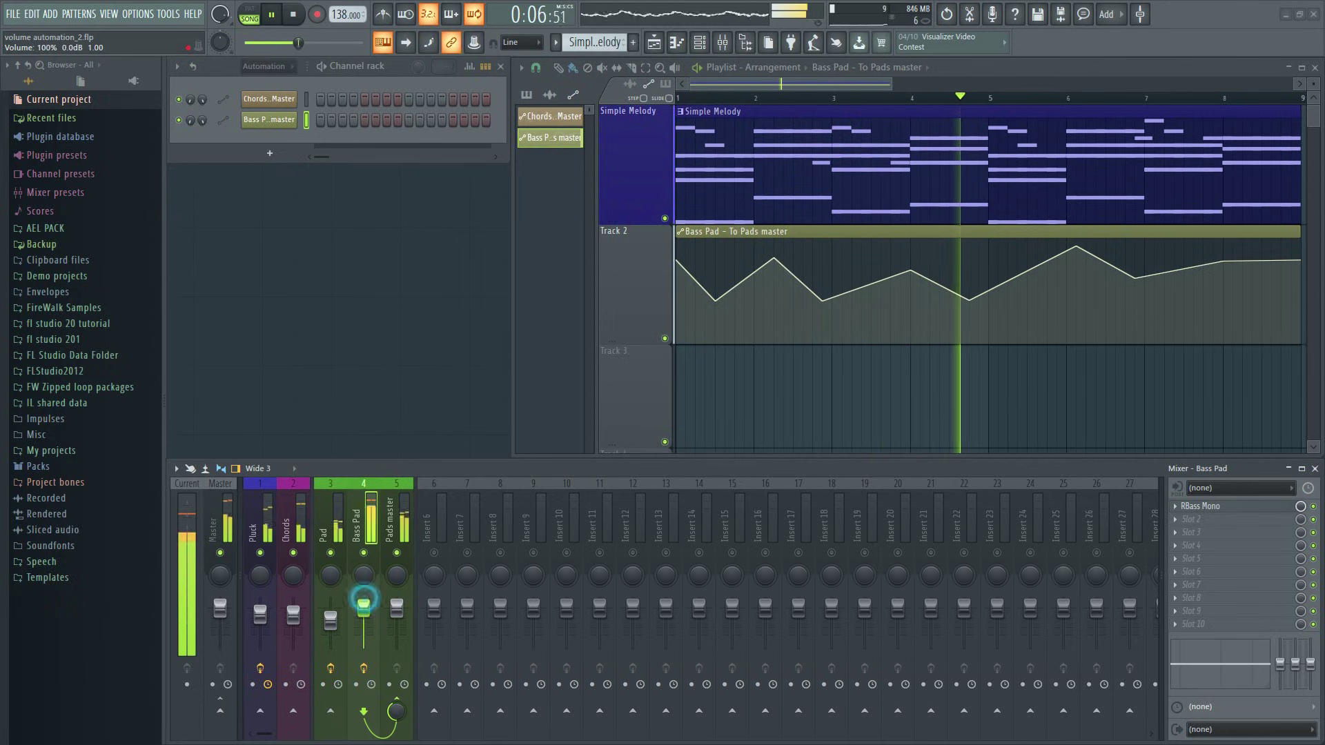
{"action": "left_click_drag", "start_coordinate": [370, 609], "coordinate": [369, 621]}
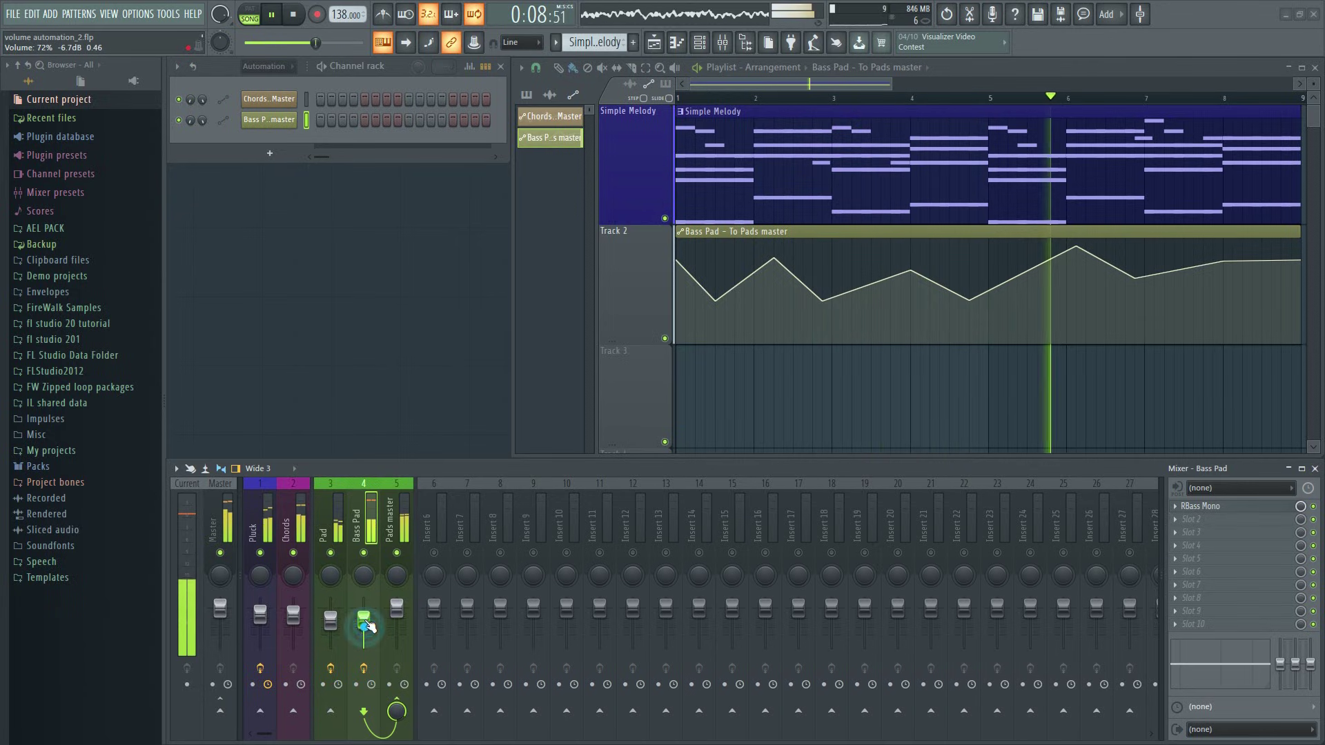
{"action": "key", "text": "space"}
{"action": "key", "text": "space"}
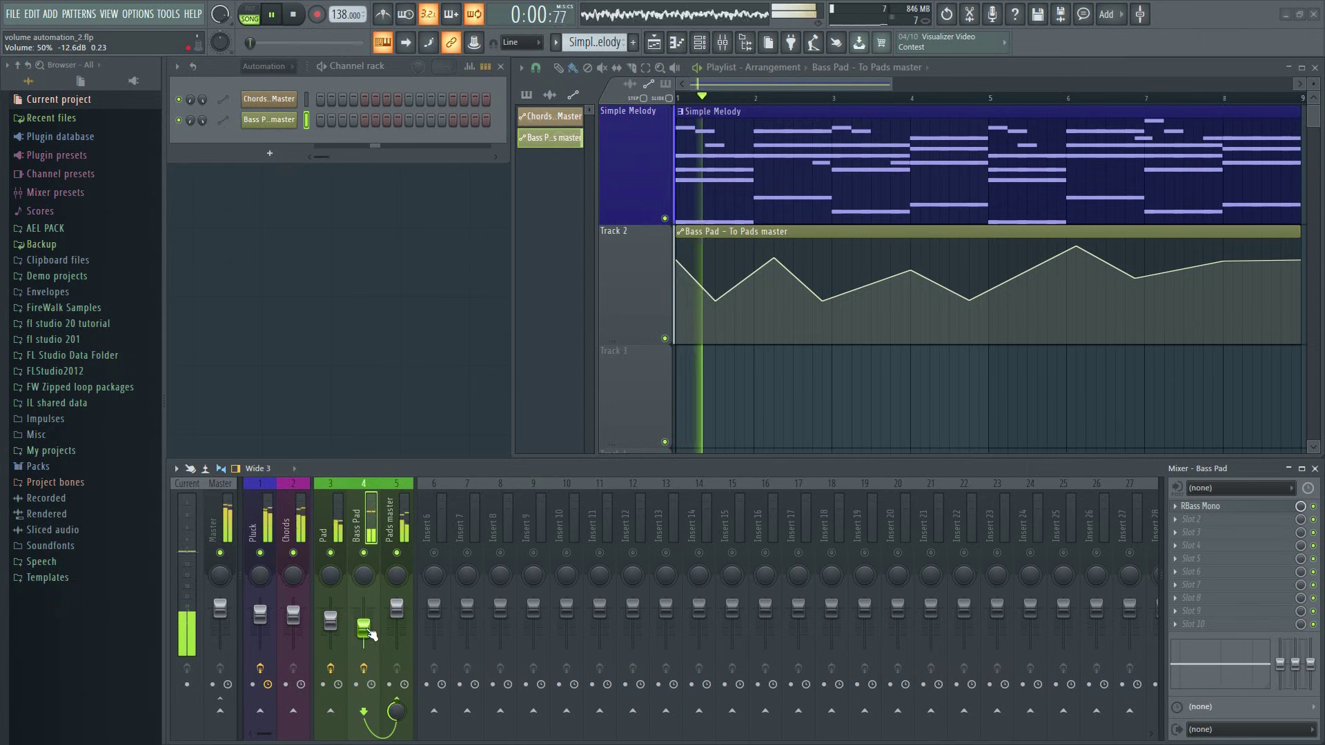
{"action": "key", "text": "space"}
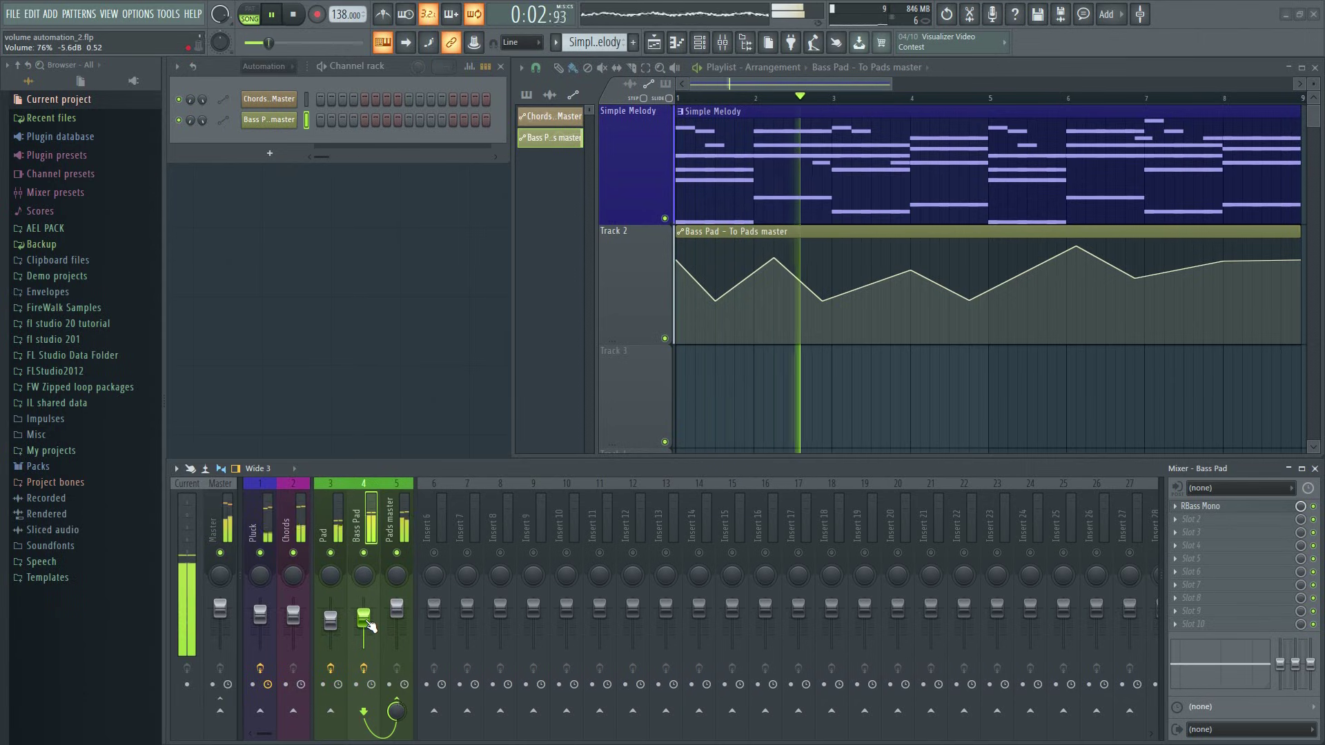
{"action": "key", "text": "space"}
{"action": "mouse_move", "coordinate": [694, 233]}
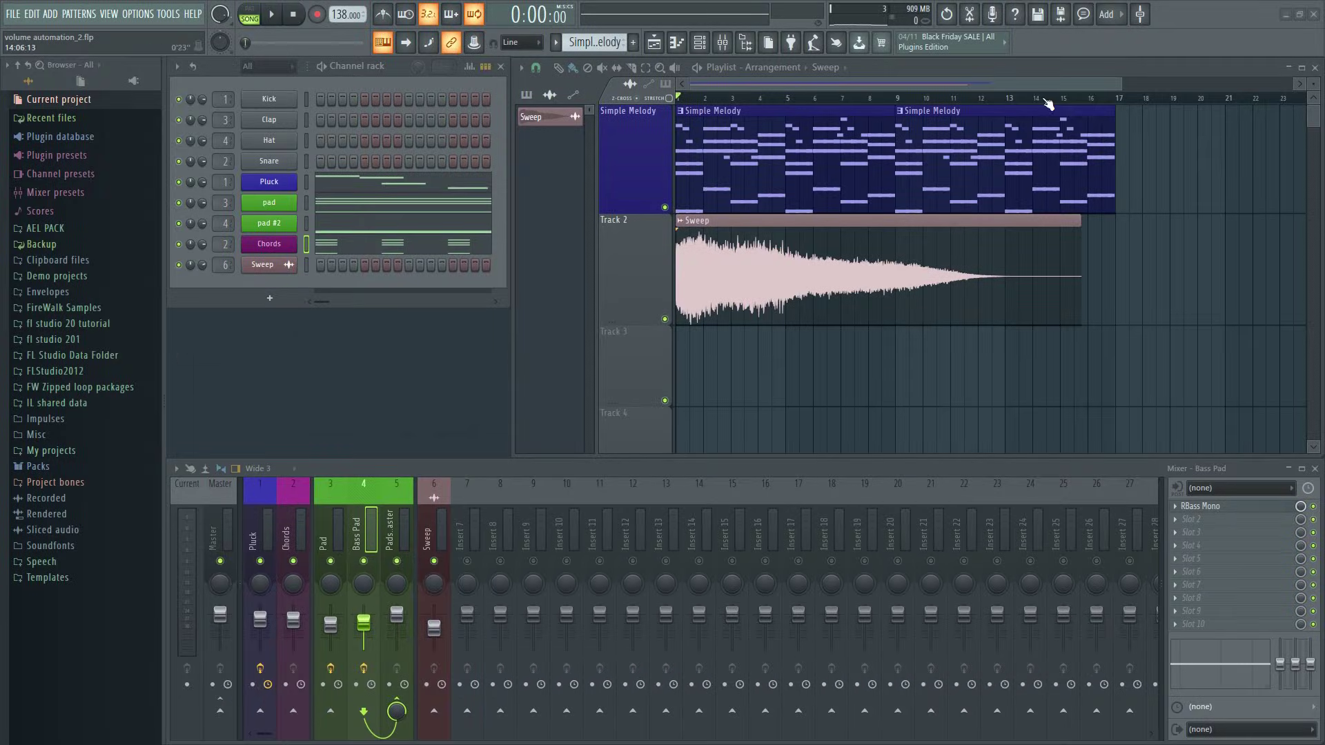
Create a Sweep channel volume automation clip over bars 1–14, bent into a convex fade-out
{"action": "left_click_drag", "start_coordinate": [1042, 97], "coordinate": [676, 98]}
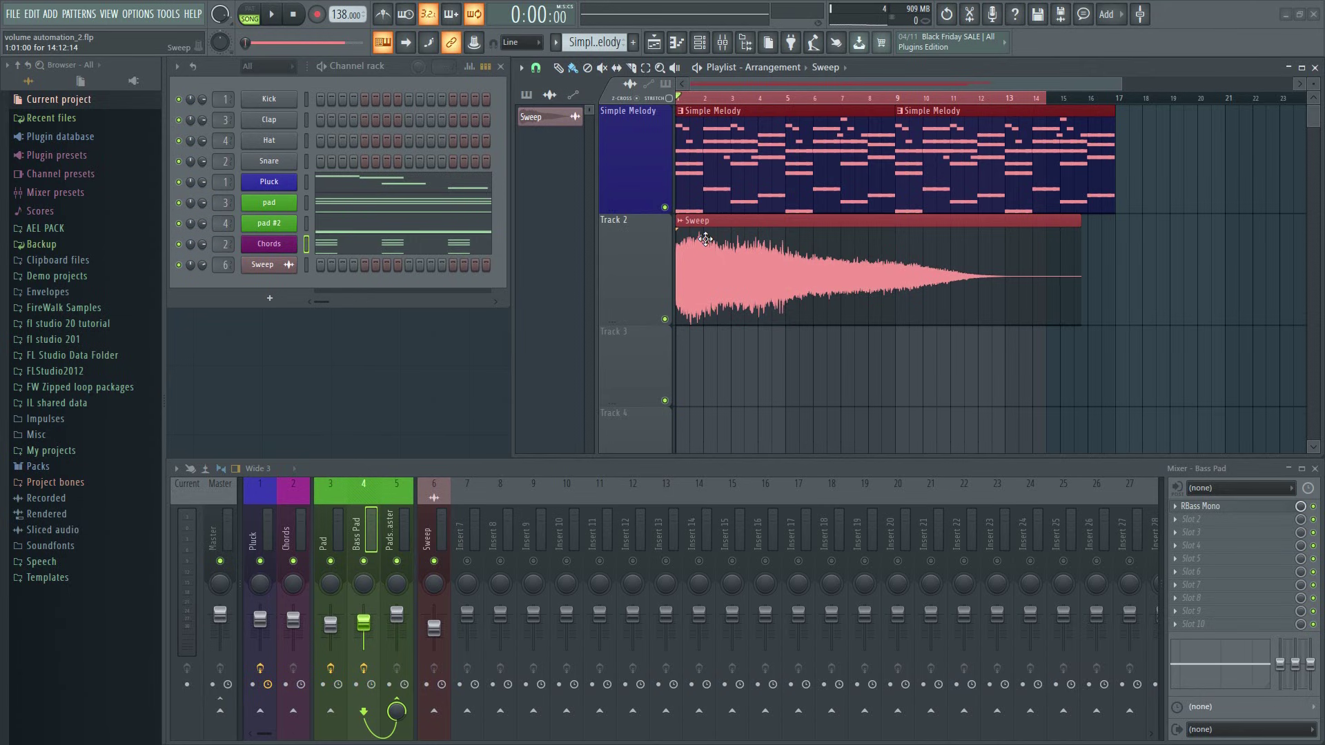
{"action": "double_click", "coordinate": [705, 243]}
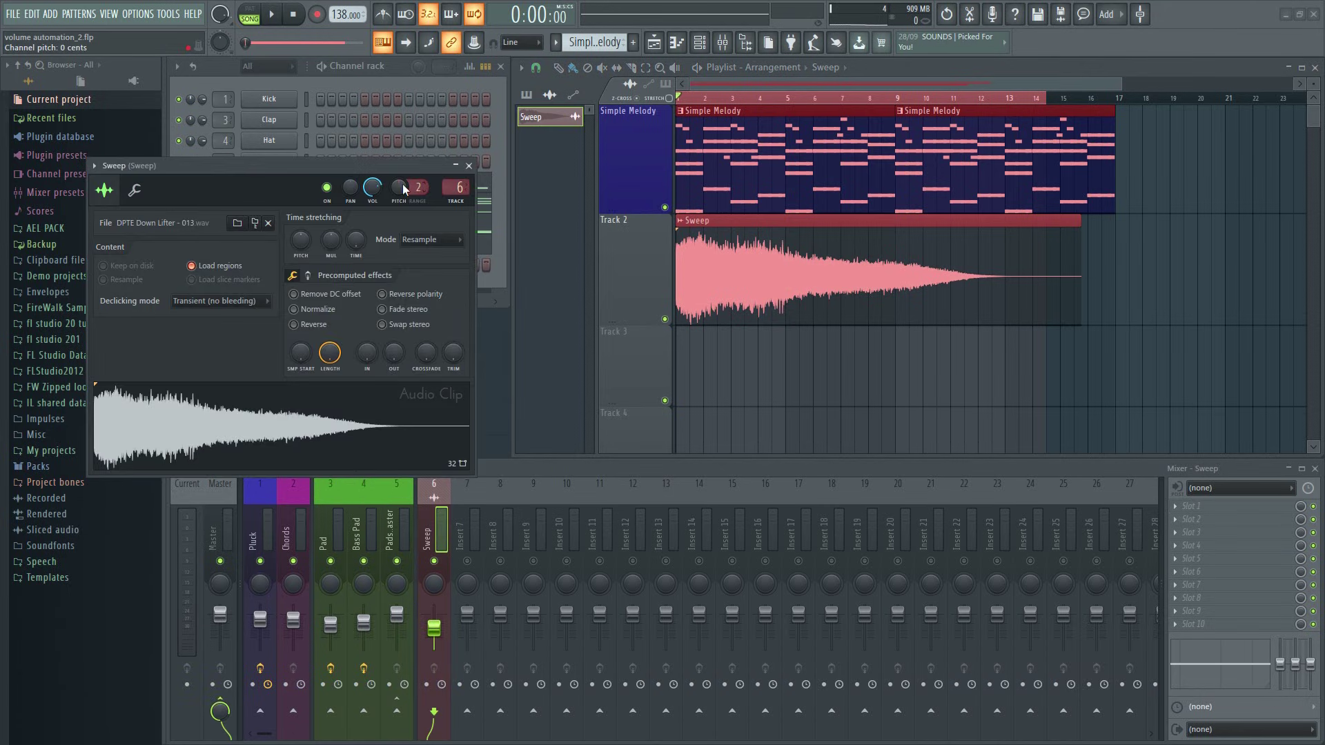
{"action": "right_click", "coordinate": [373, 197]}
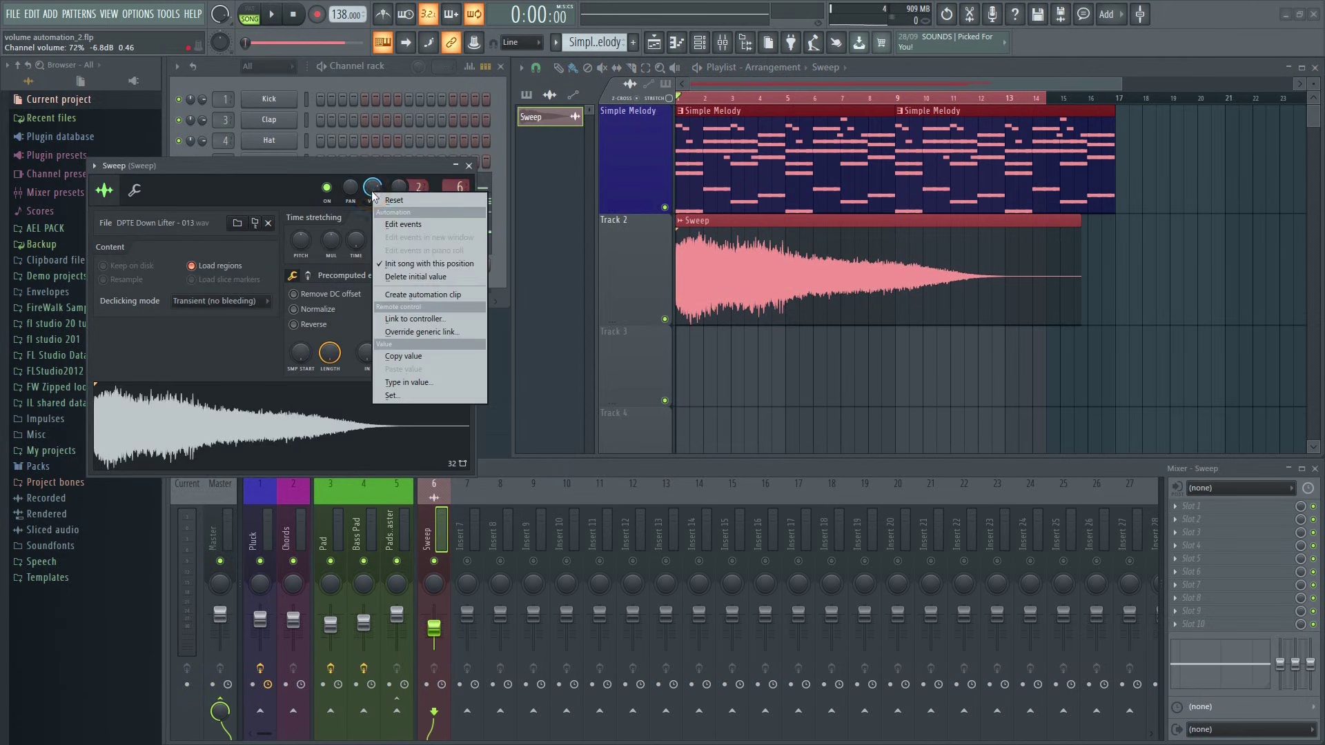
{"action": "left_click", "coordinate": [419, 294]}
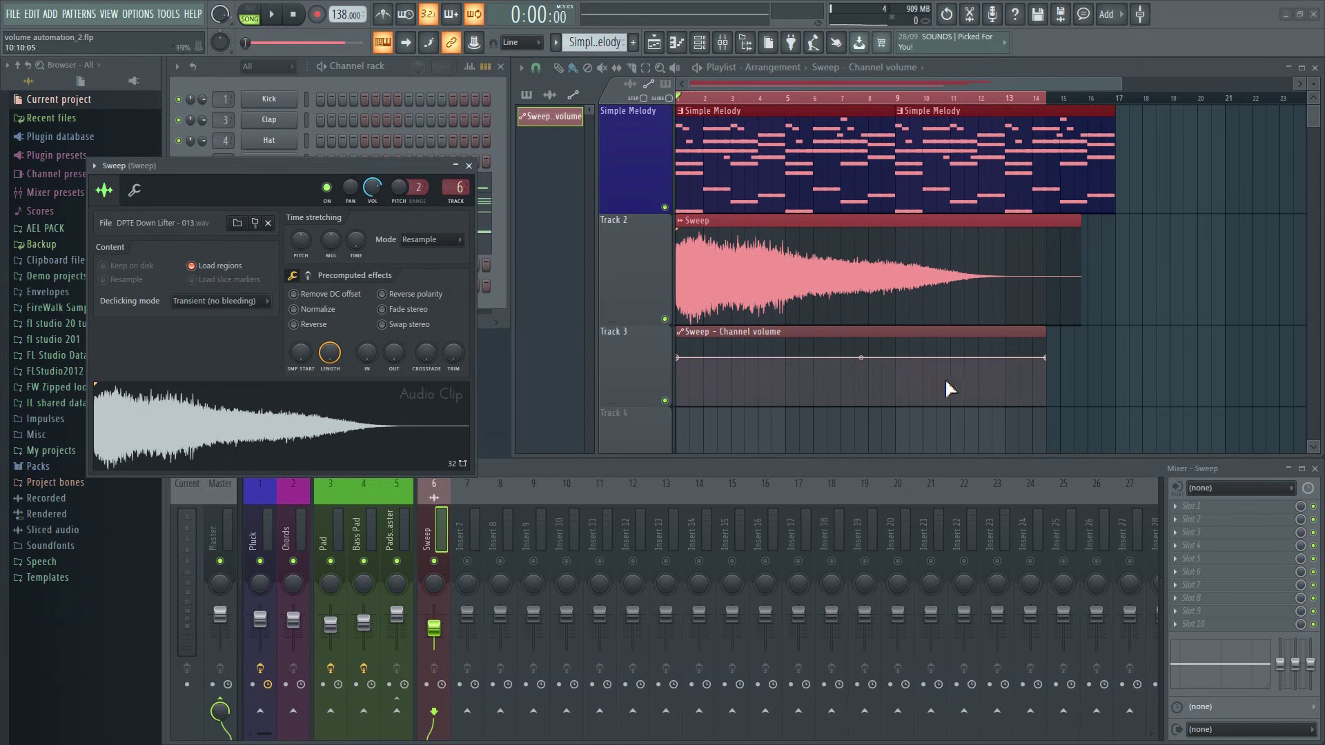
{"action": "left_click_drag", "start_coordinate": [1044, 358], "coordinate": [1045, 370]}
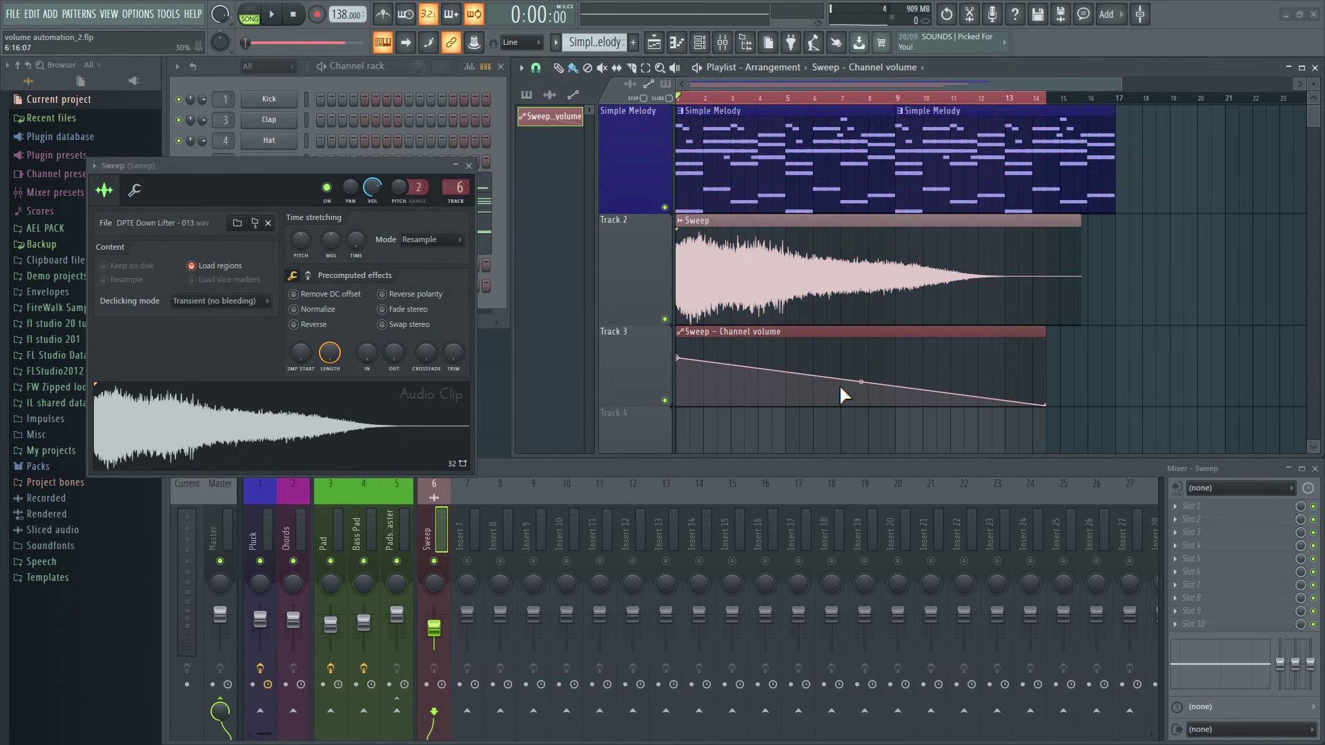
{"action": "left_click_drag", "start_coordinate": [859, 380], "coordinate": [859, 367]}
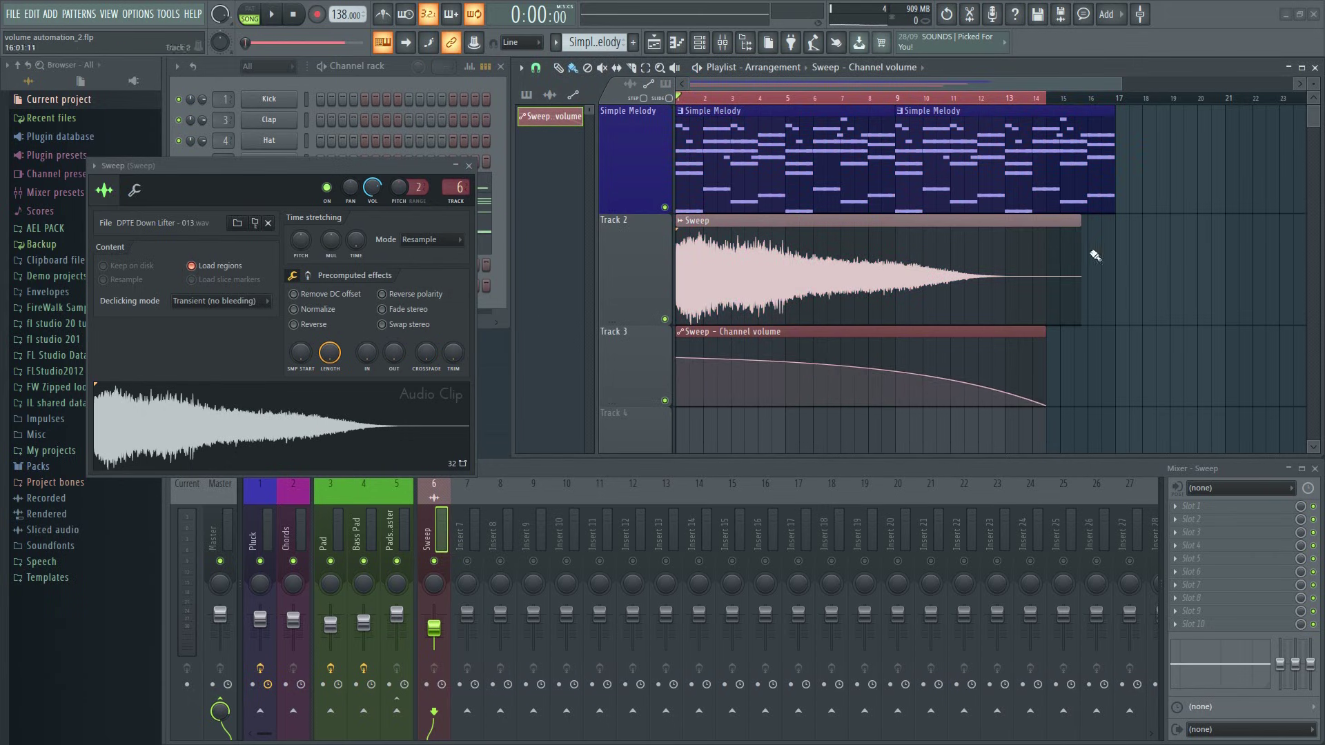
Trim the Sweep audio clip to end with the automation, then preview from bar 2
{"action": "left_click", "coordinate": [994, 100]}
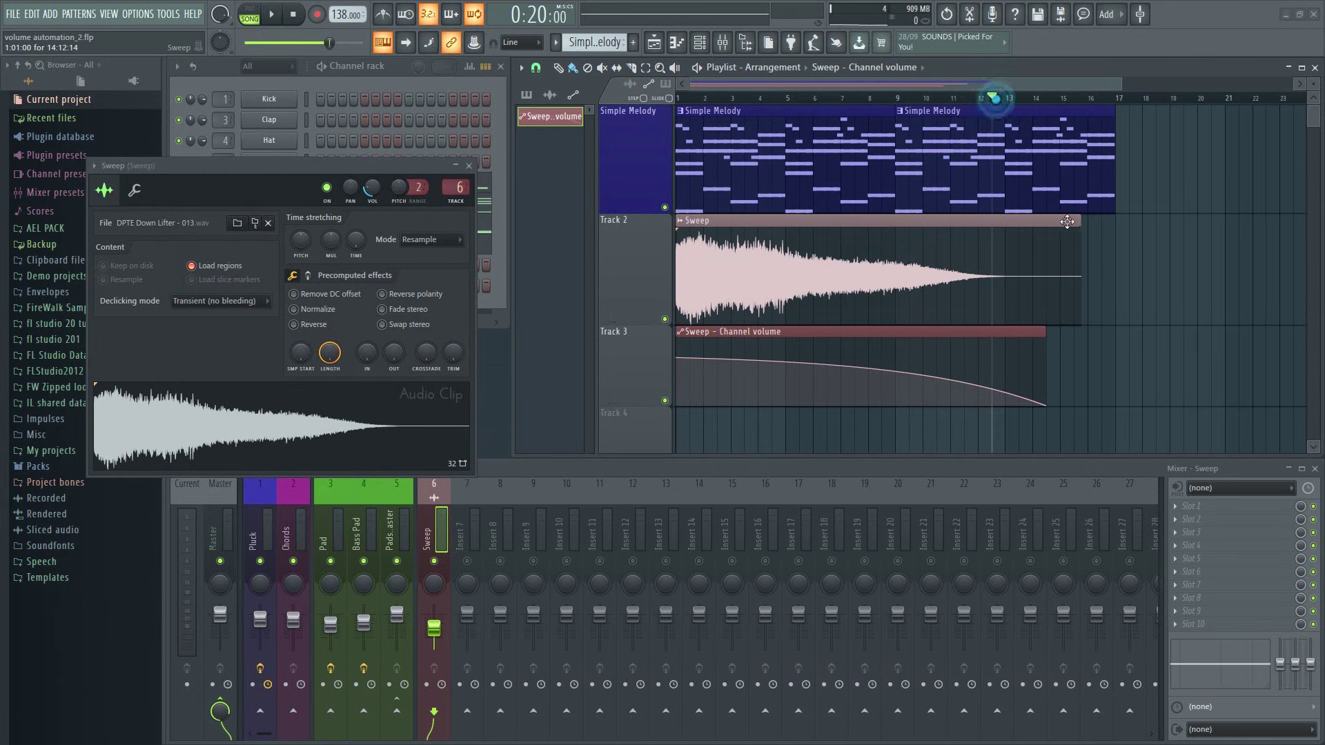
{"action": "left_click_drag", "start_coordinate": [1077, 219], "coordinate": [1043, 263]}
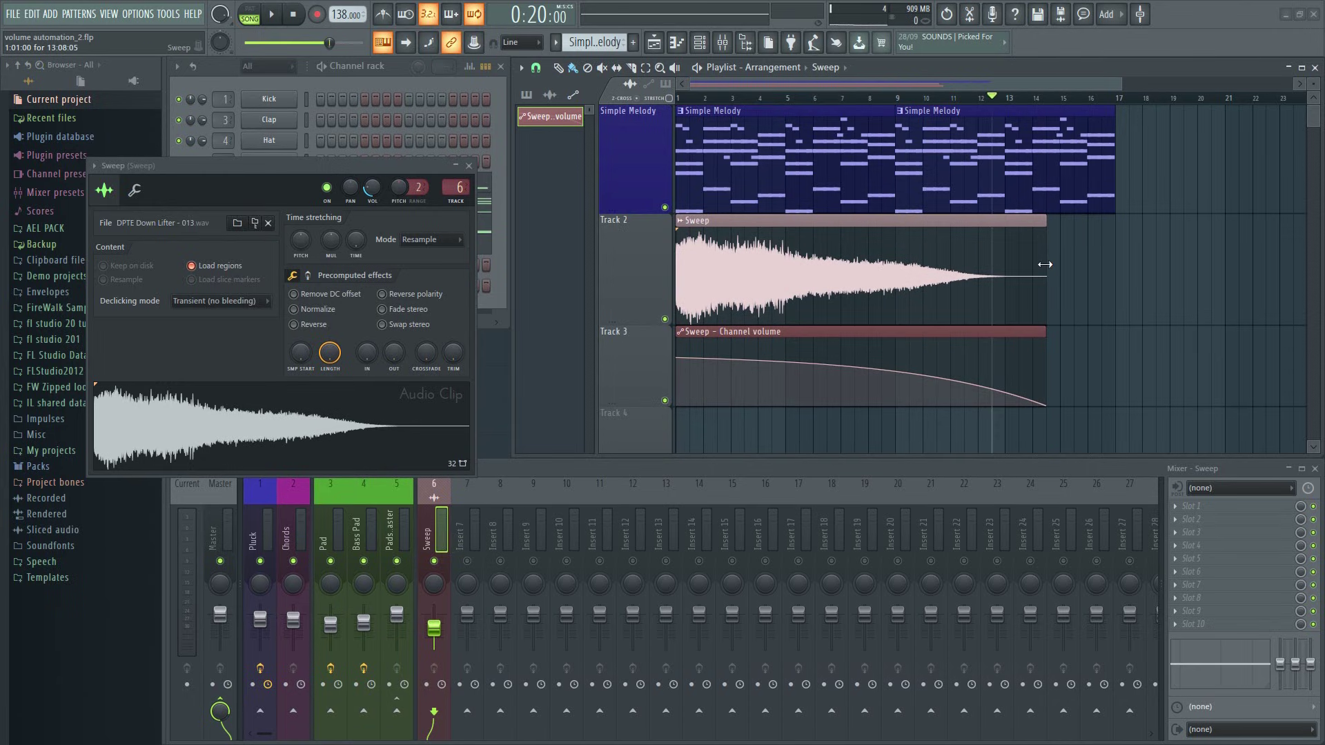
{"action": "left_click", "coordinate": [703, 100]}
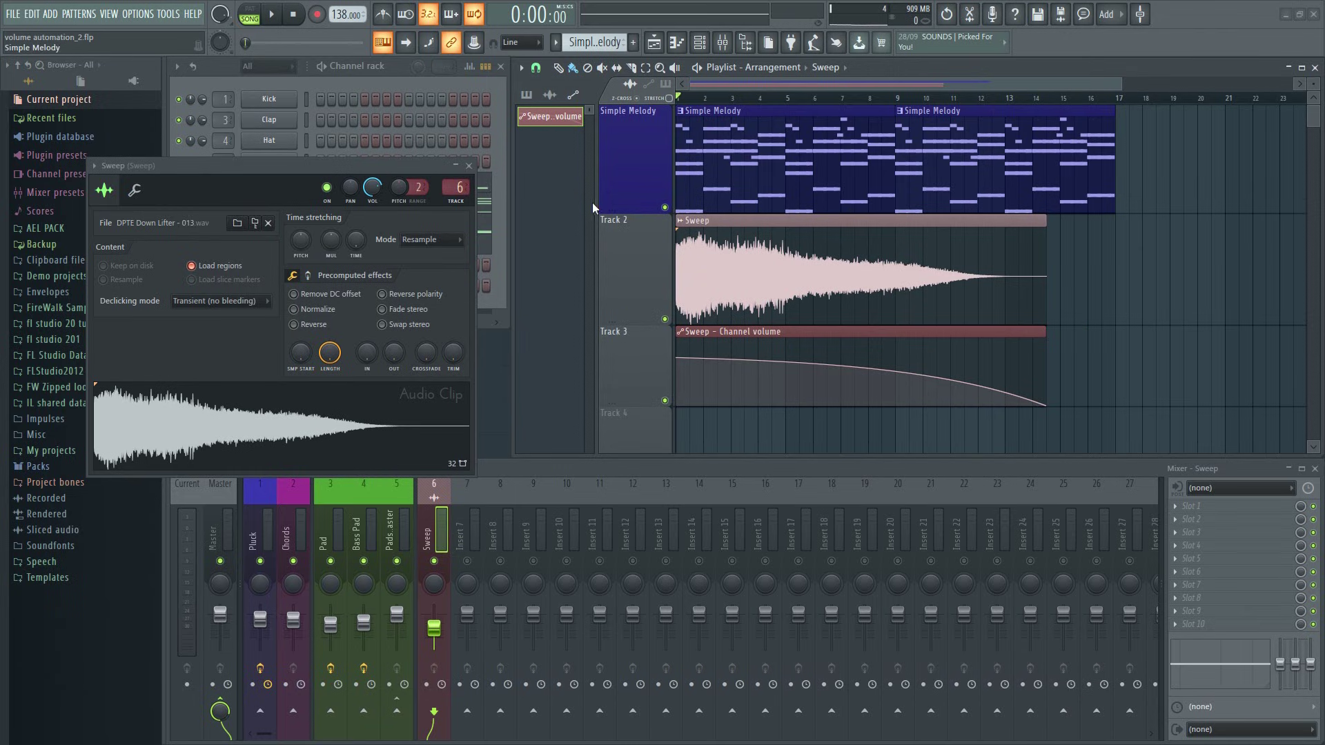
{"action": "key", "text": "space"}
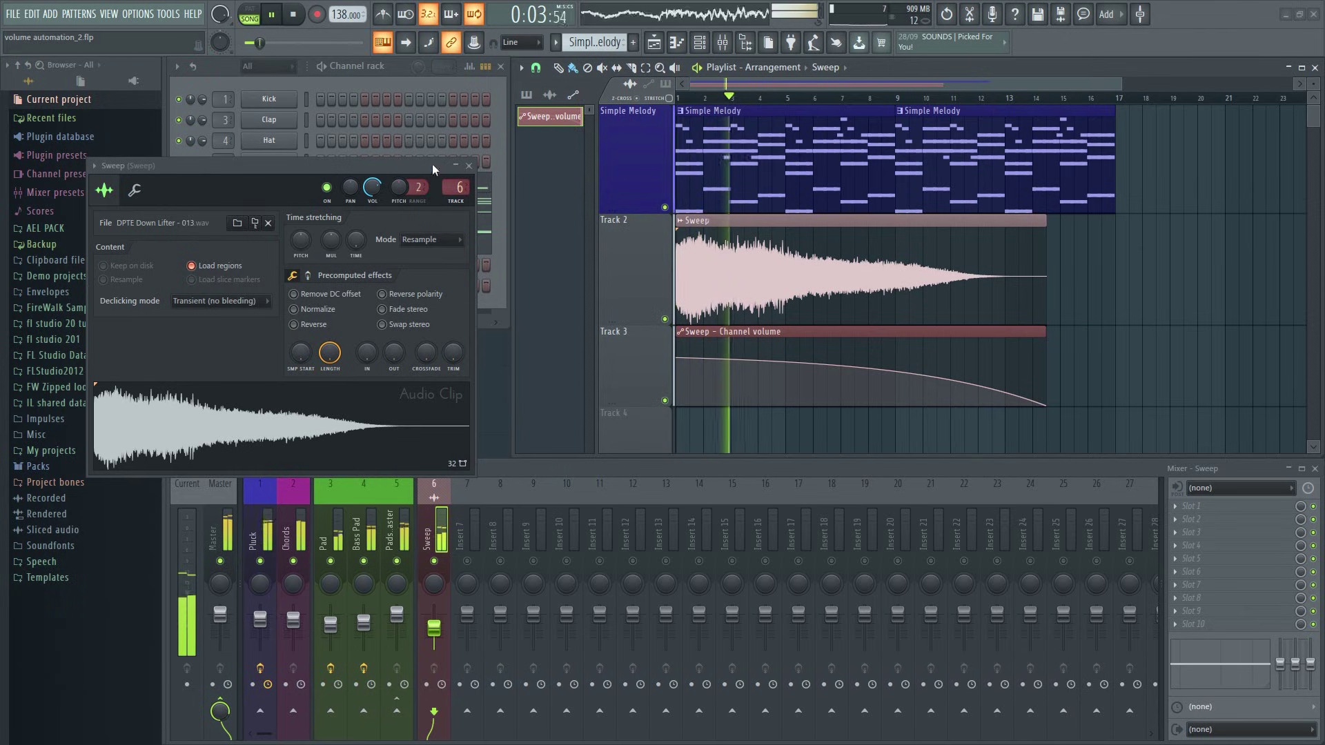
{"action": "key", "text": "space"}
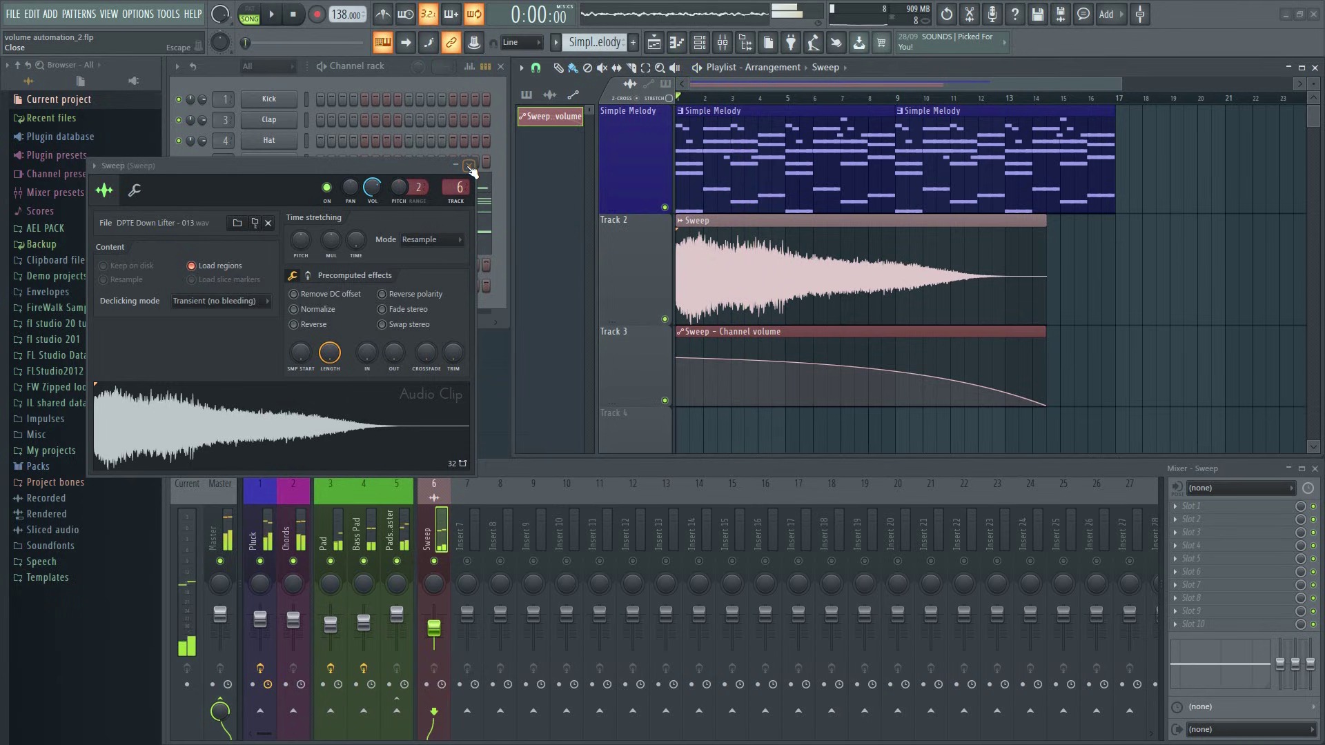
Close the Sweep settings, raise its channel volume knob and create a second Sweep volume automation clip
{"action": "left_click", "coordinate": [467, 166]}
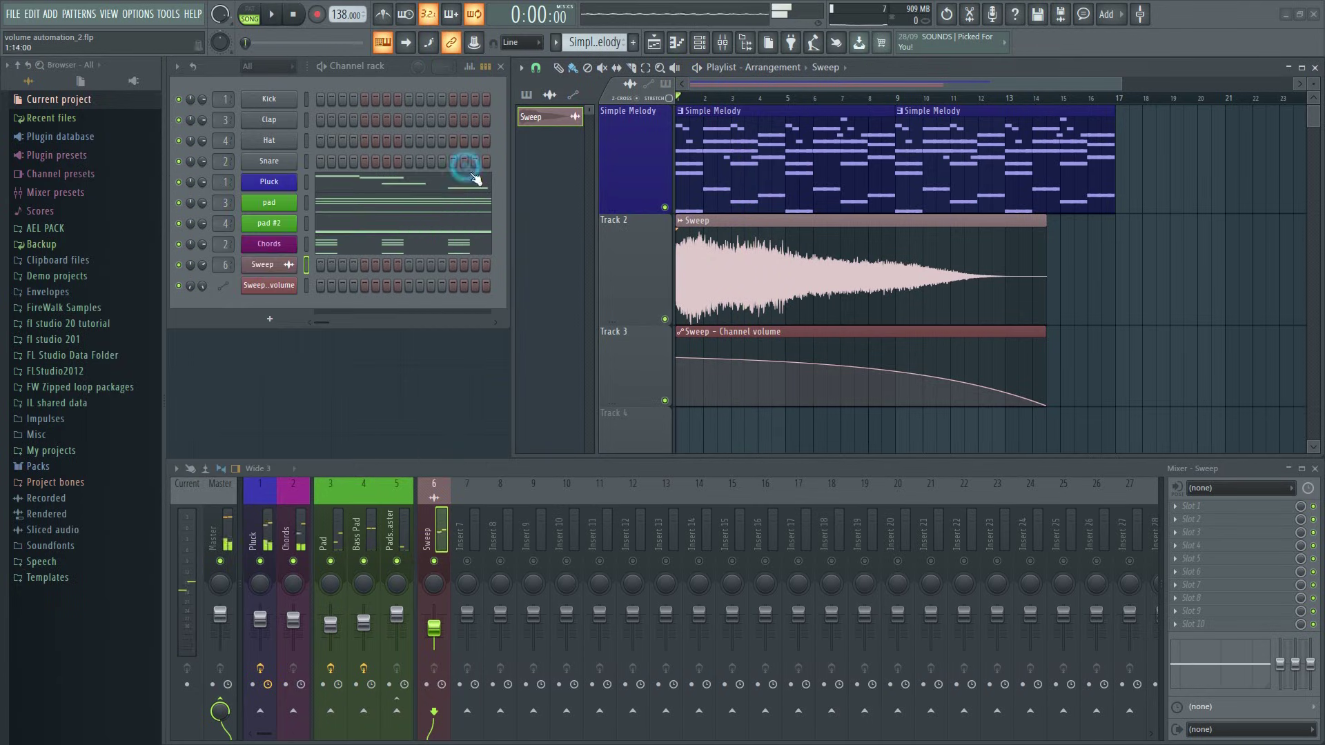
{"action": "left_click_drag", "start_coordinate": [203, 265], "coordinate": [203, 255]}
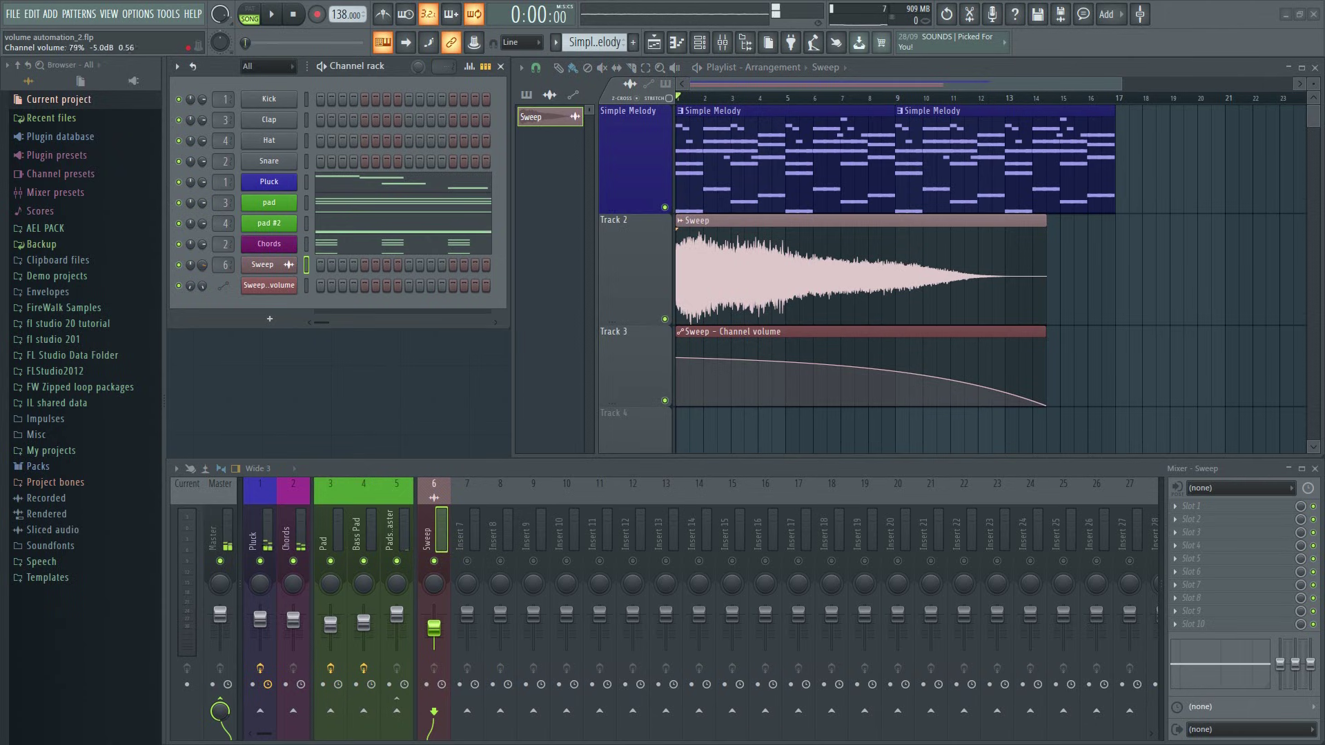
{"action": "right_click", "coordinate": [205, 268]}
{"action": "left_click", "coordinate": [263, 367]}
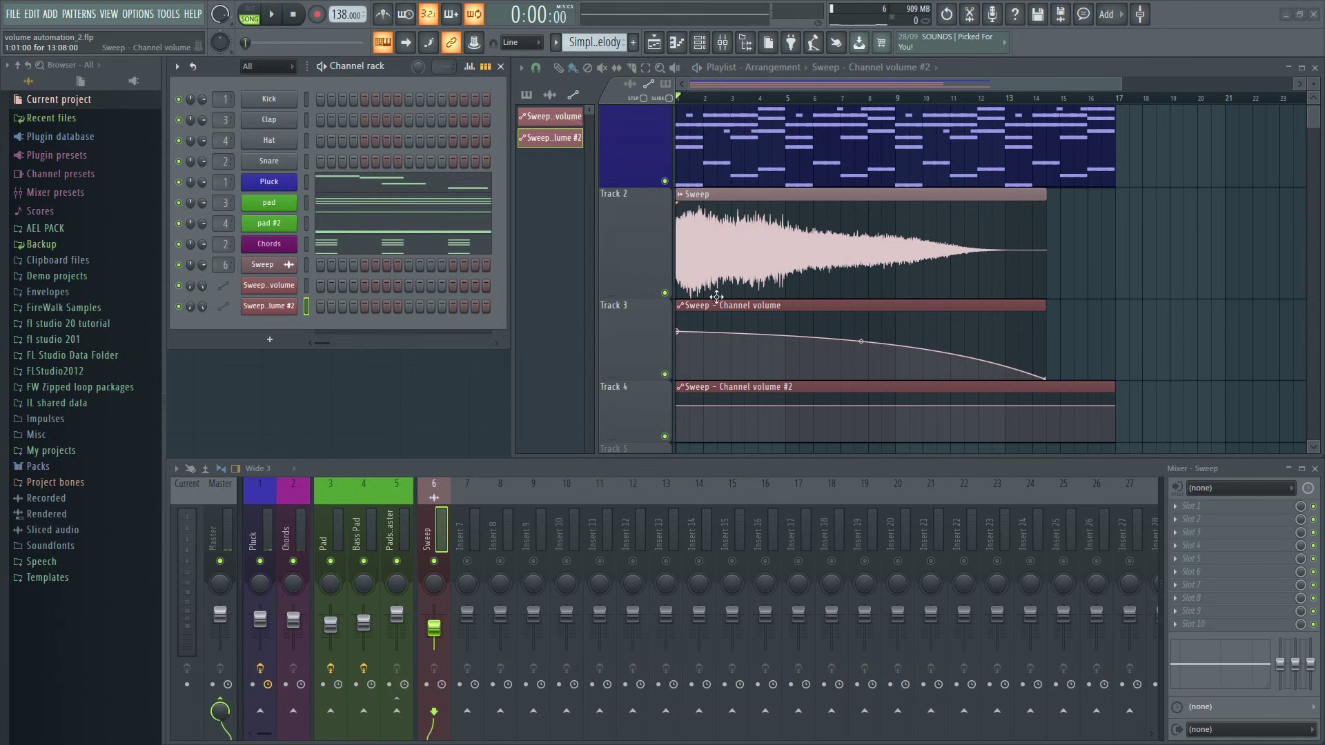
Create automation clips for the Chords channel volume and the Spire synth's internal volume
{"action": "left_click", "coordinate": [276, 246]}
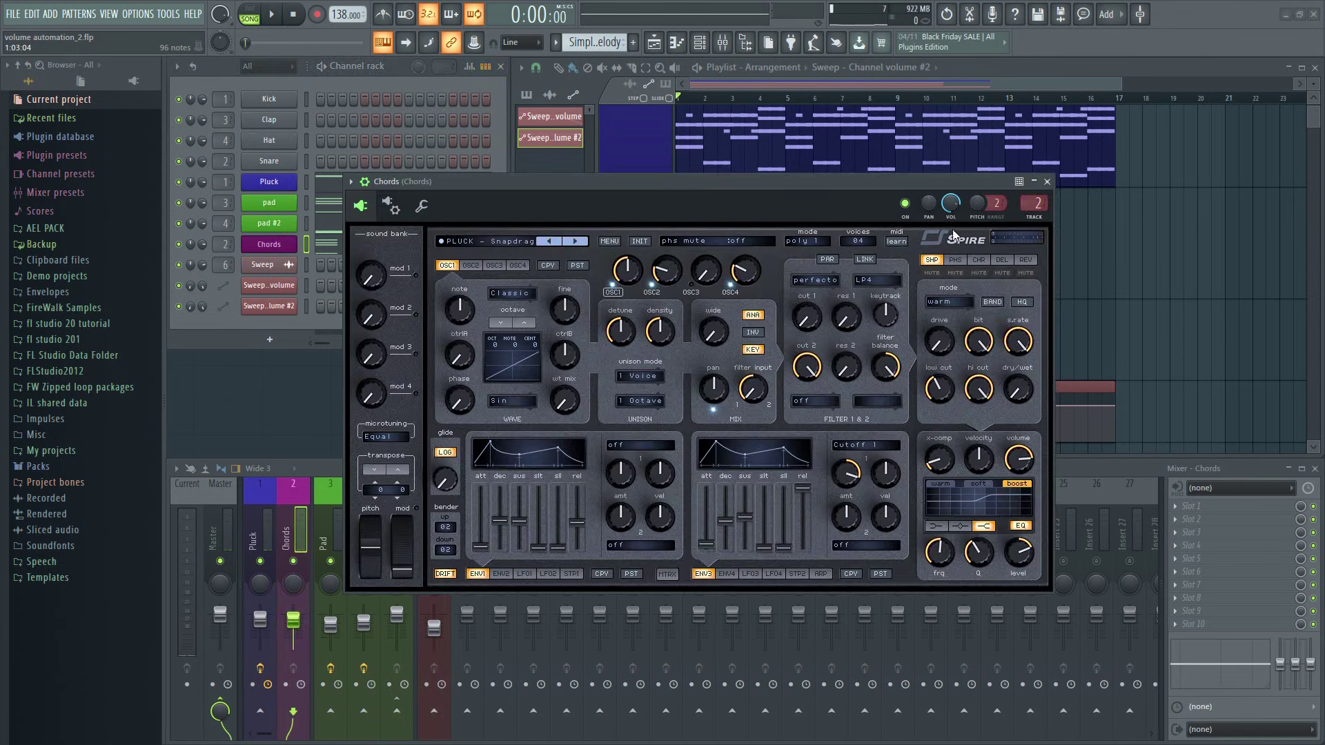
{"action": "right_click", "coordinate": [953, 205]}
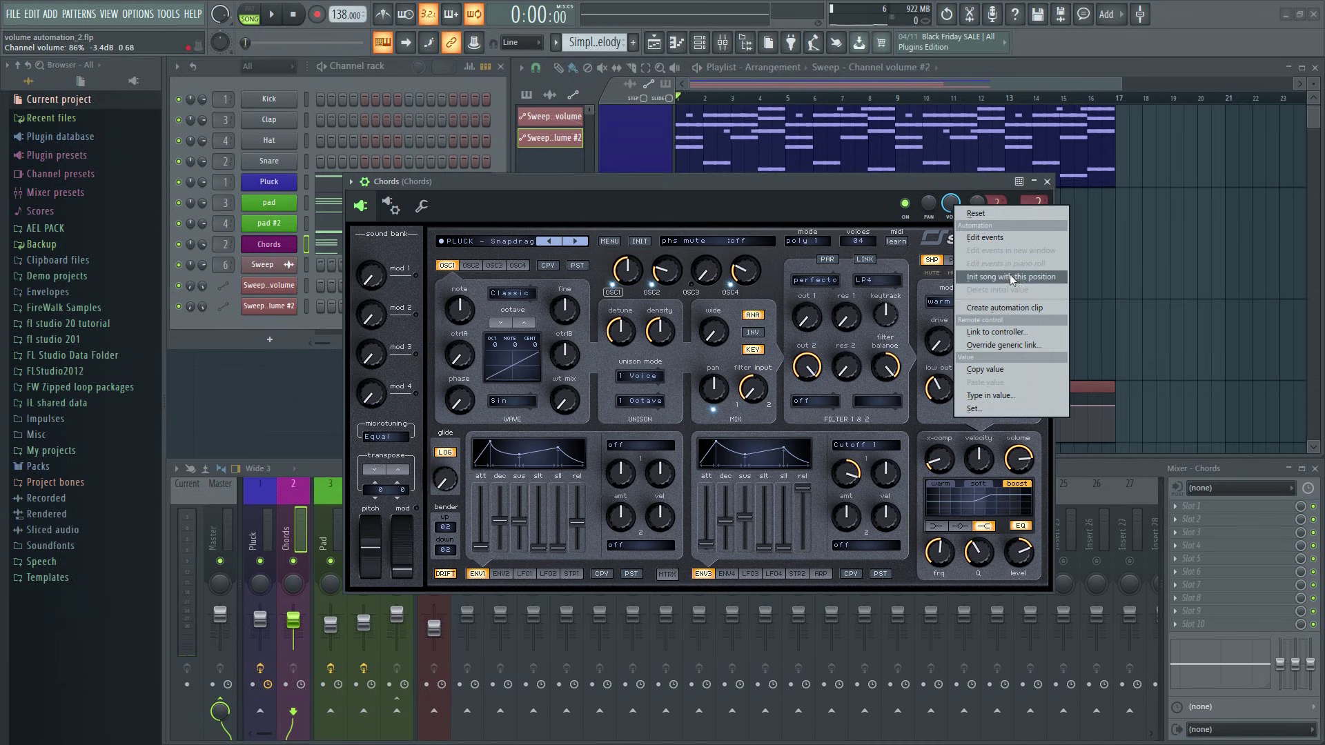
{"action": "left_click", "coordinate": [979, 304]}
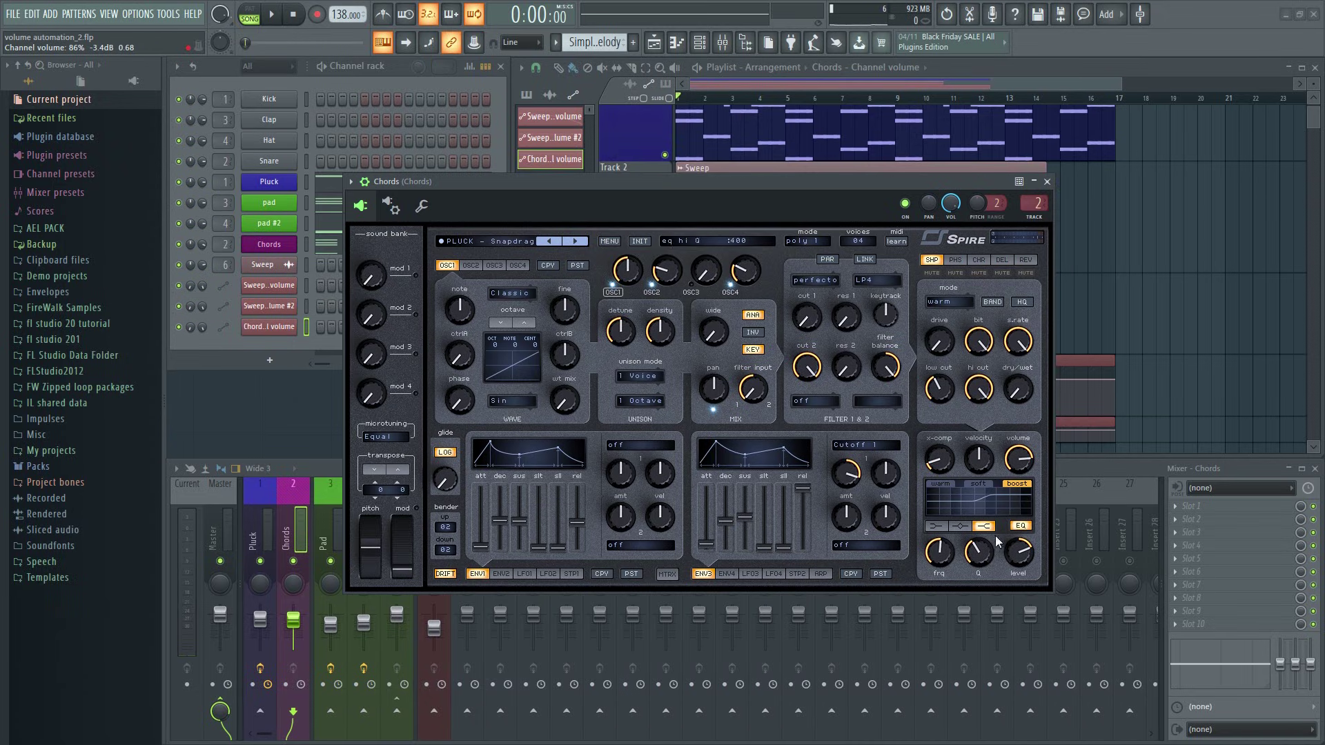
{"action": "left_click_drag", "start_coordinate": [1020, 461], "coordinate": [1030, 472]}
{"action": "left_click", "coordinate": [1105, 13]}
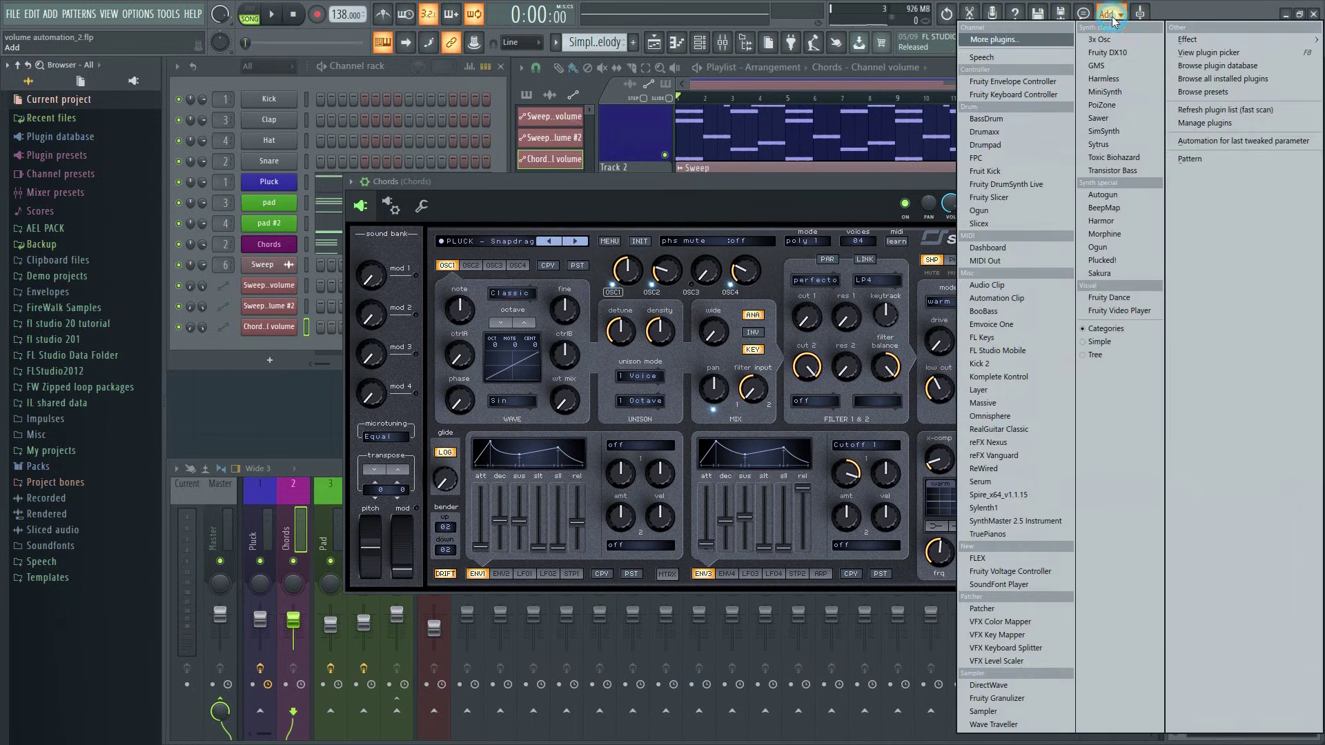
{"action": "left_click", "coordinate": [1210, 139]}
{"action": "left_click", "coordinate": [1047, 182]}
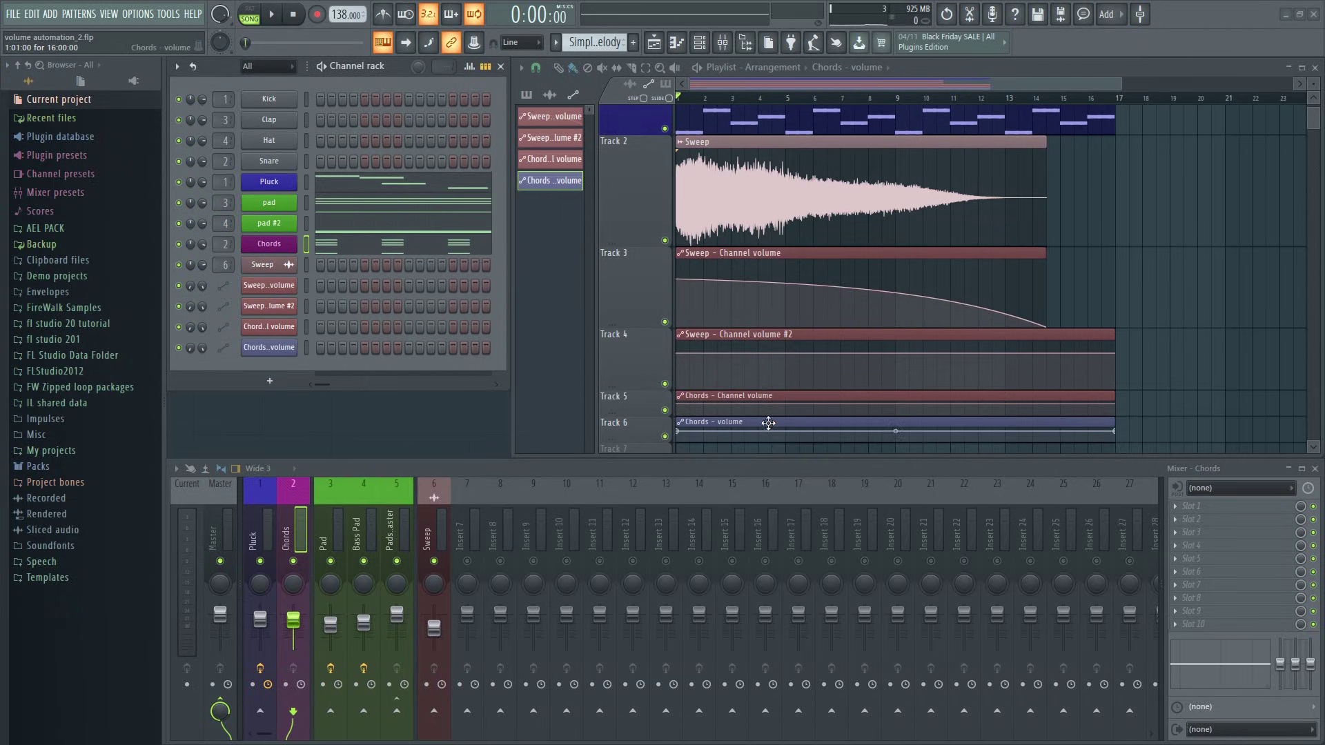
Delete the Chords and Sweep automation clips from Tracks 3–6 of the playlist
{"action": "right_click", "coordinate": [679, 424]}
{"action": "right_click", "coordinate": [697, 399]}
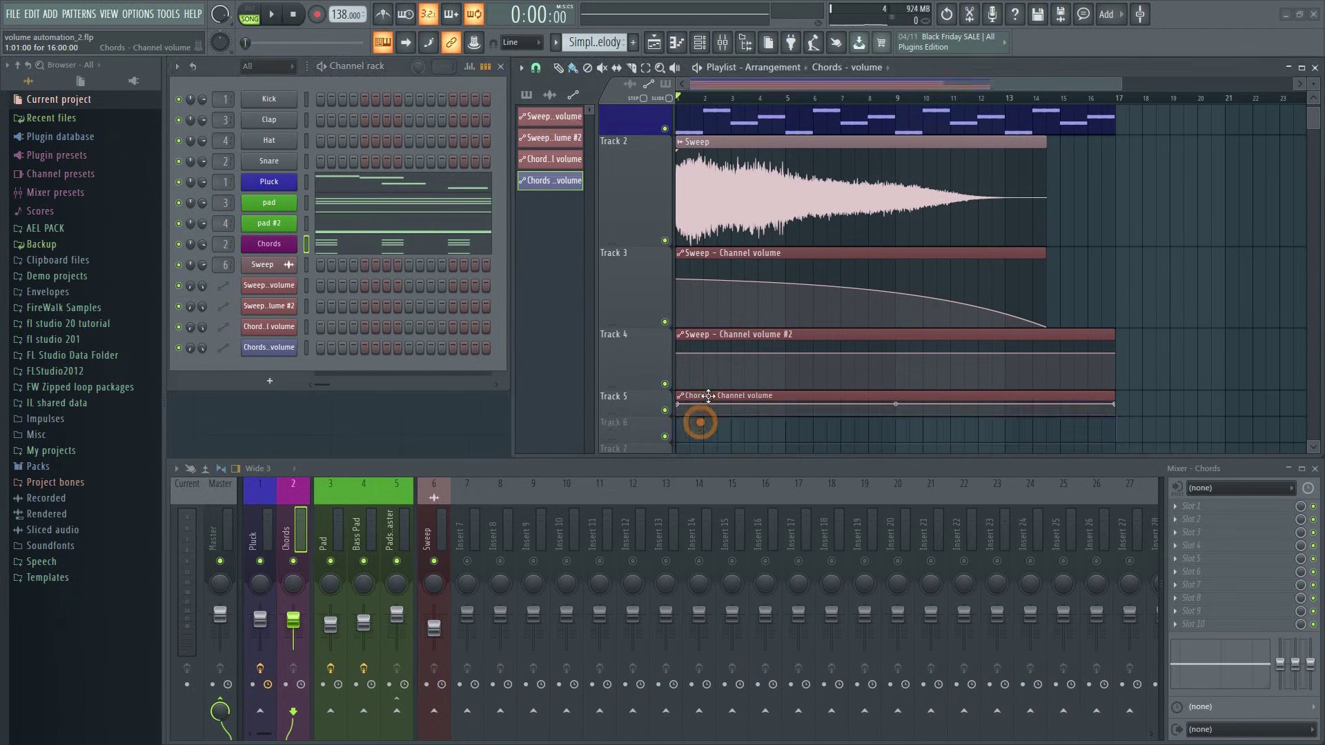
{"action": "right_click", "coordinate": [716, 345]}
{"action": "right_click", "coordinate": [717, 259]}
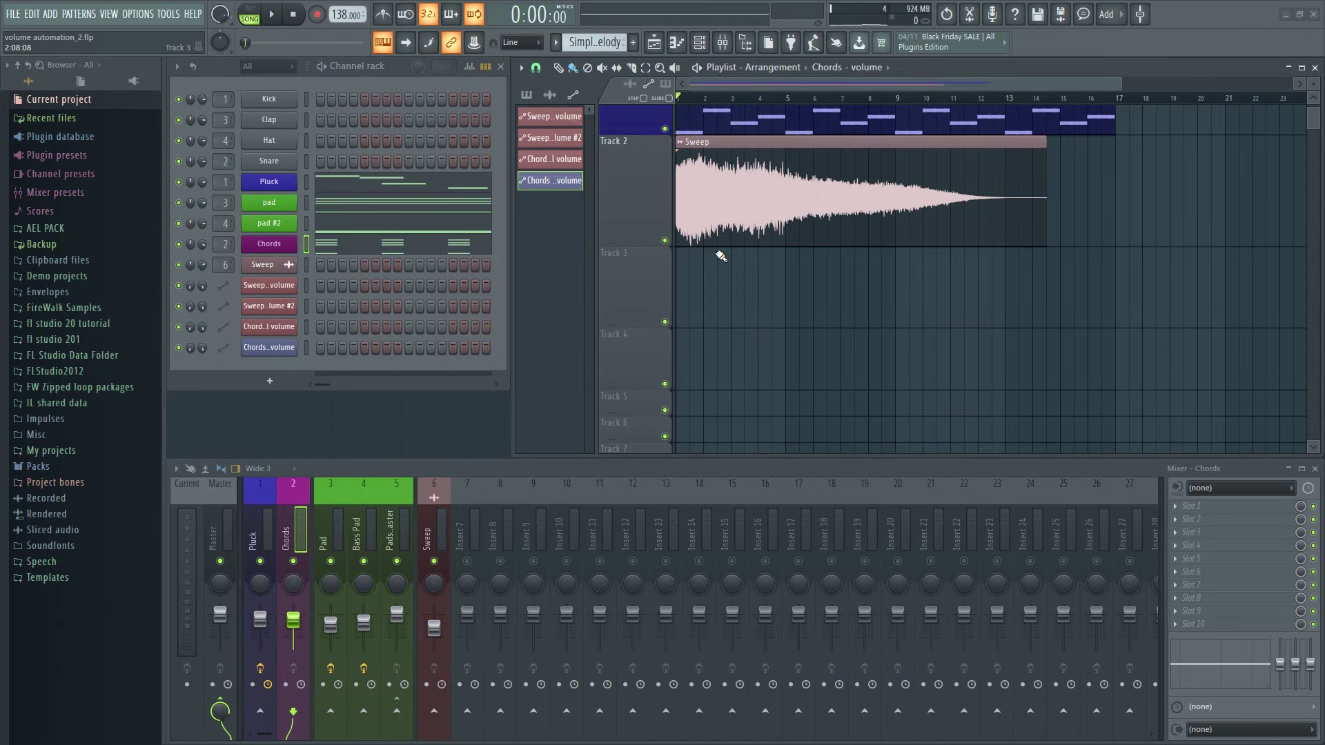
Load Fruity Balance on the Sweep insert, lower its volume to -5.0dB, and create its automation clip
{"action": "left_click", "coordinate": [432, 530]}
{"action": "left_click", "coordinate": [1216, 510]}
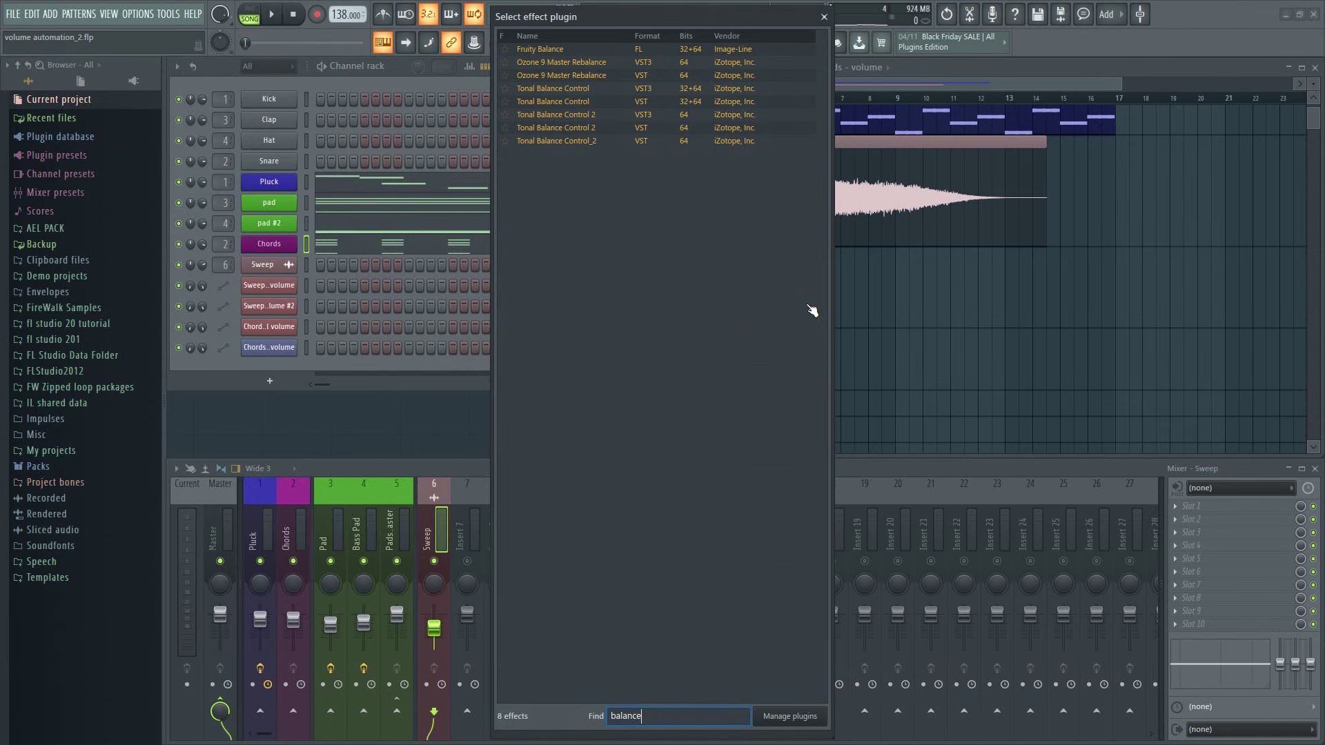
{"action": "left_click", "coordinate": [562, 50]}
{"action": "left_click_drag", "start_coordinate": [659, 351], "coordinate": [659, 369]}
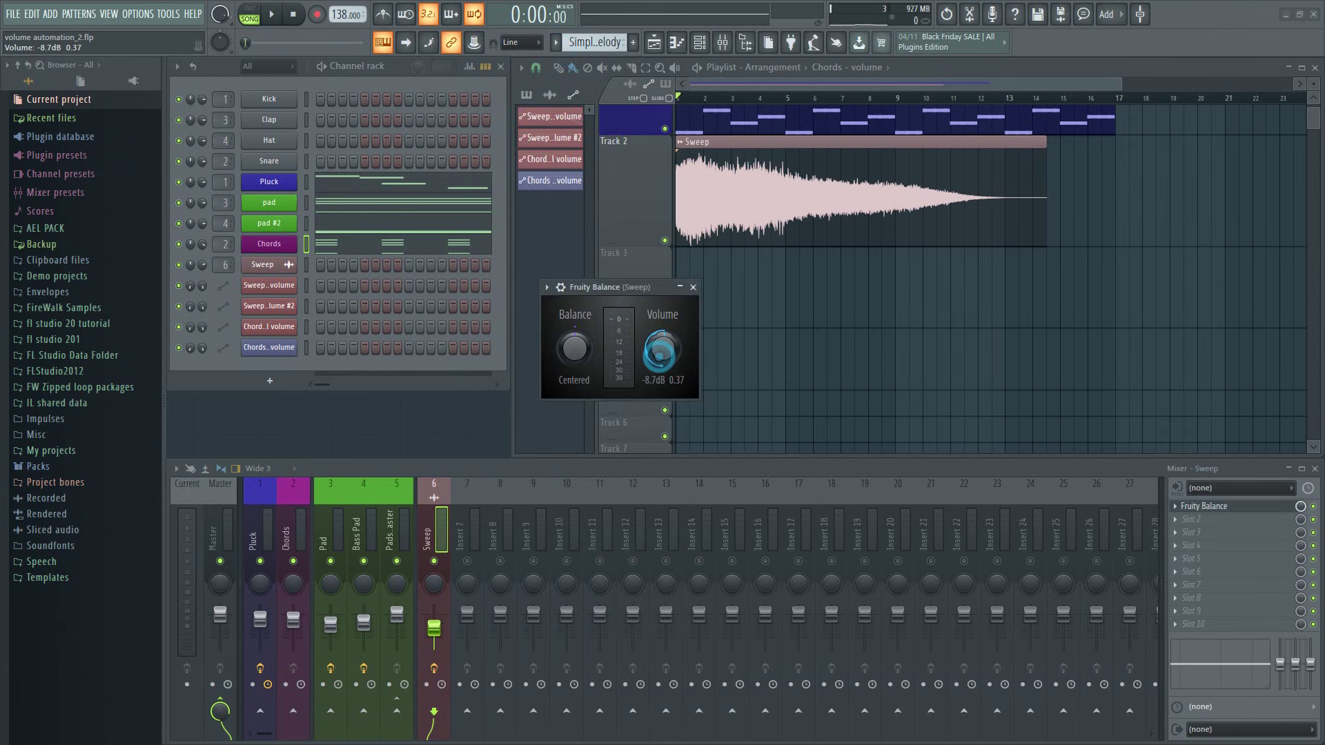
{"action": "right_click", "coordinate": [664, 349]}
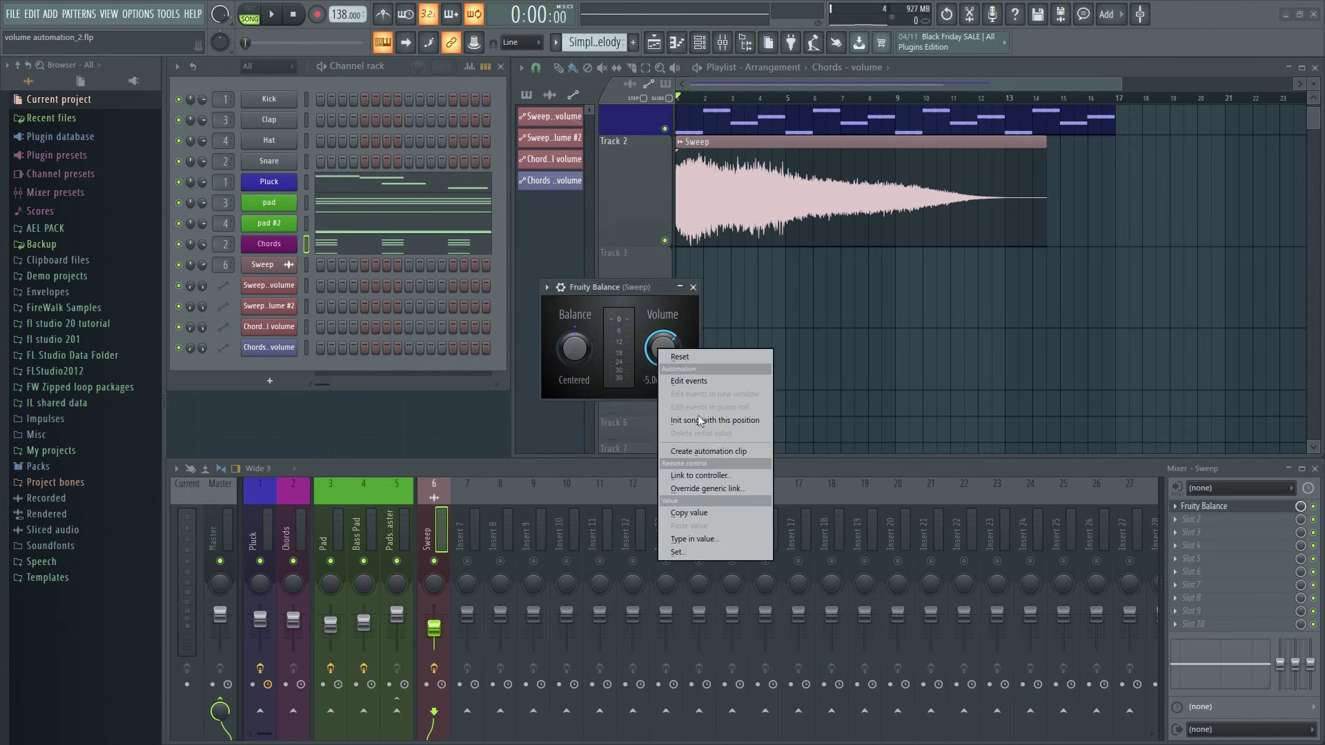
{"action": "left_click", "coordinate": [711, 452]}
Draw a wavy curve of seven points on the Balance – Sweep – Volume clip
{"action": "left_click", "coordinate": [765, 293]}
{"action": "right_click", "coordinate": [819, 296]}
{"action": "right_click", "coordinate": [868, 303]}
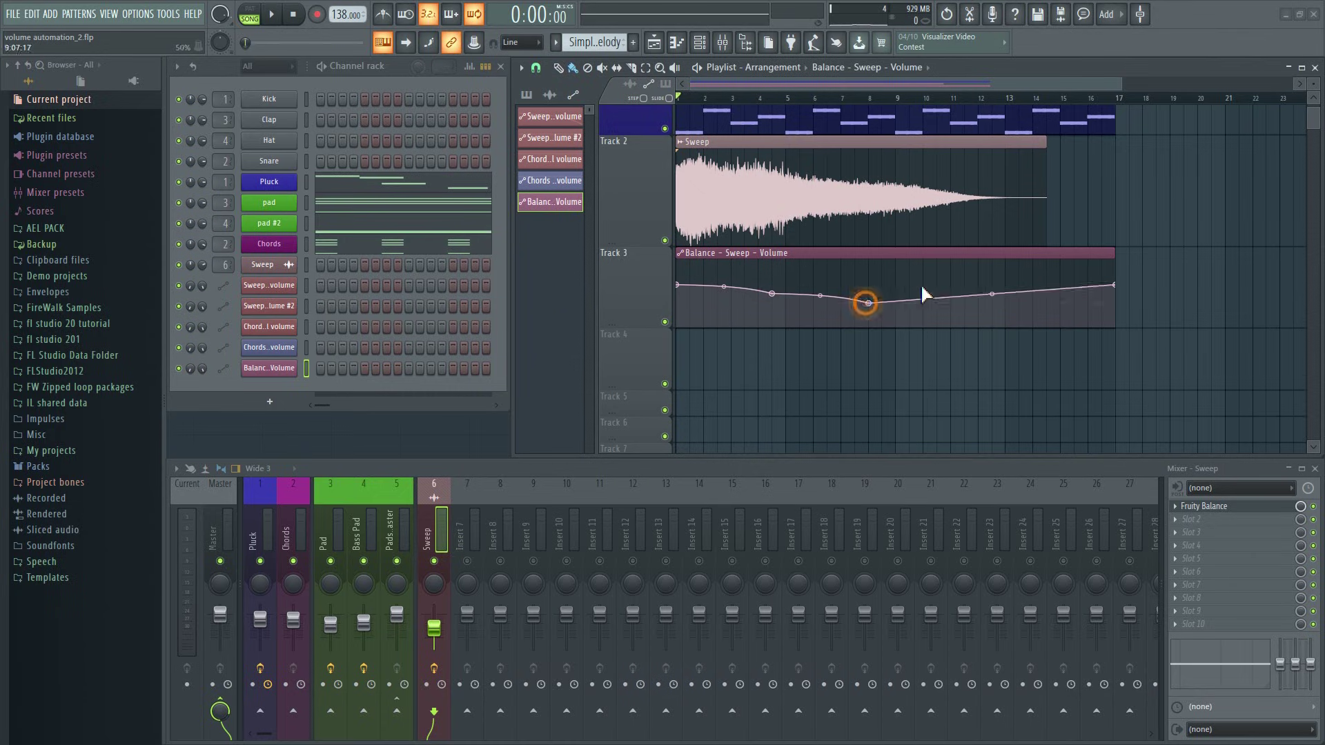
{"action": "right_click", "coordinate": [936, 271]}
{"action": "right_click", "coordinate": [1004, 307]}
{"action": "right_click", "coordinate": [1039, 305]}
{"action": "right_click", "coordinate": [1074, 302]}
{"action": "right_click", "coordinate": [1094, 294]}
Preview the automation while adding a deeper dip near the start, then move Fruity Balance down the chain
{"action": "key", "text": "space"}
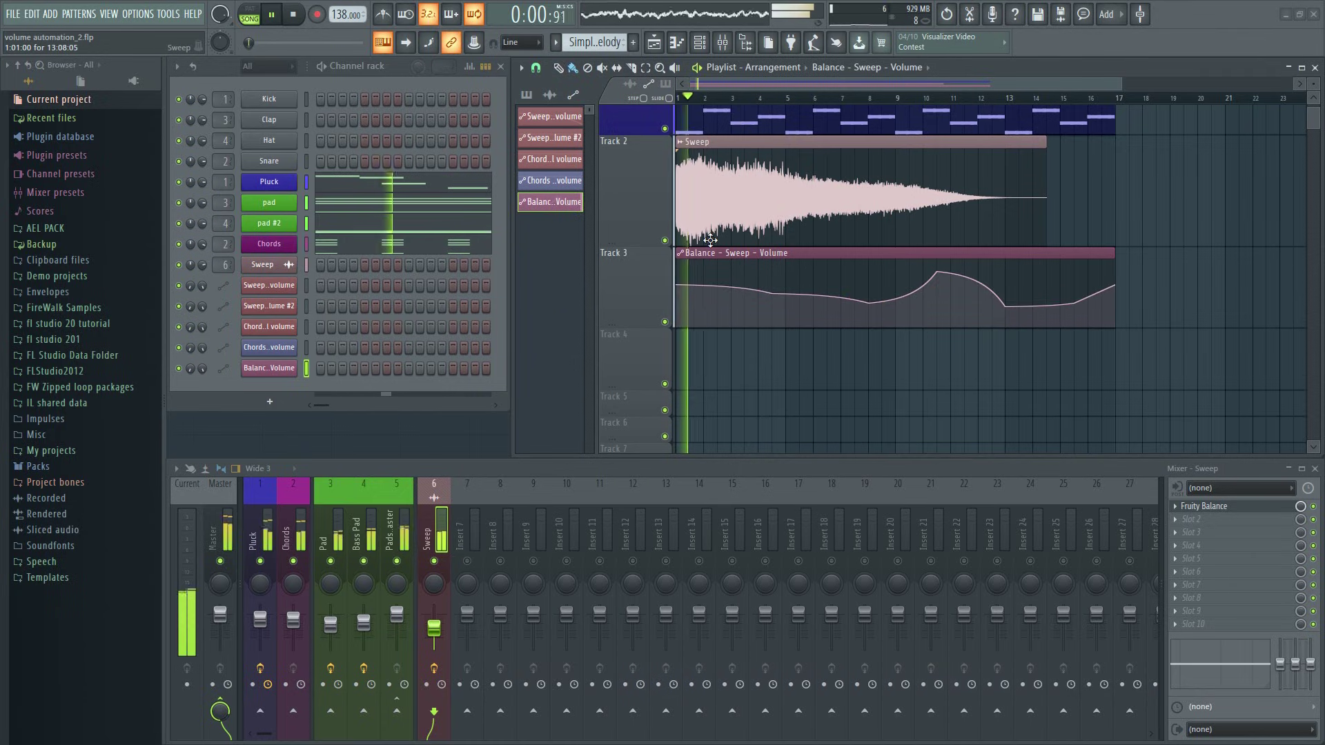
{"action": "right_click", "coordinate": [718, 301]}
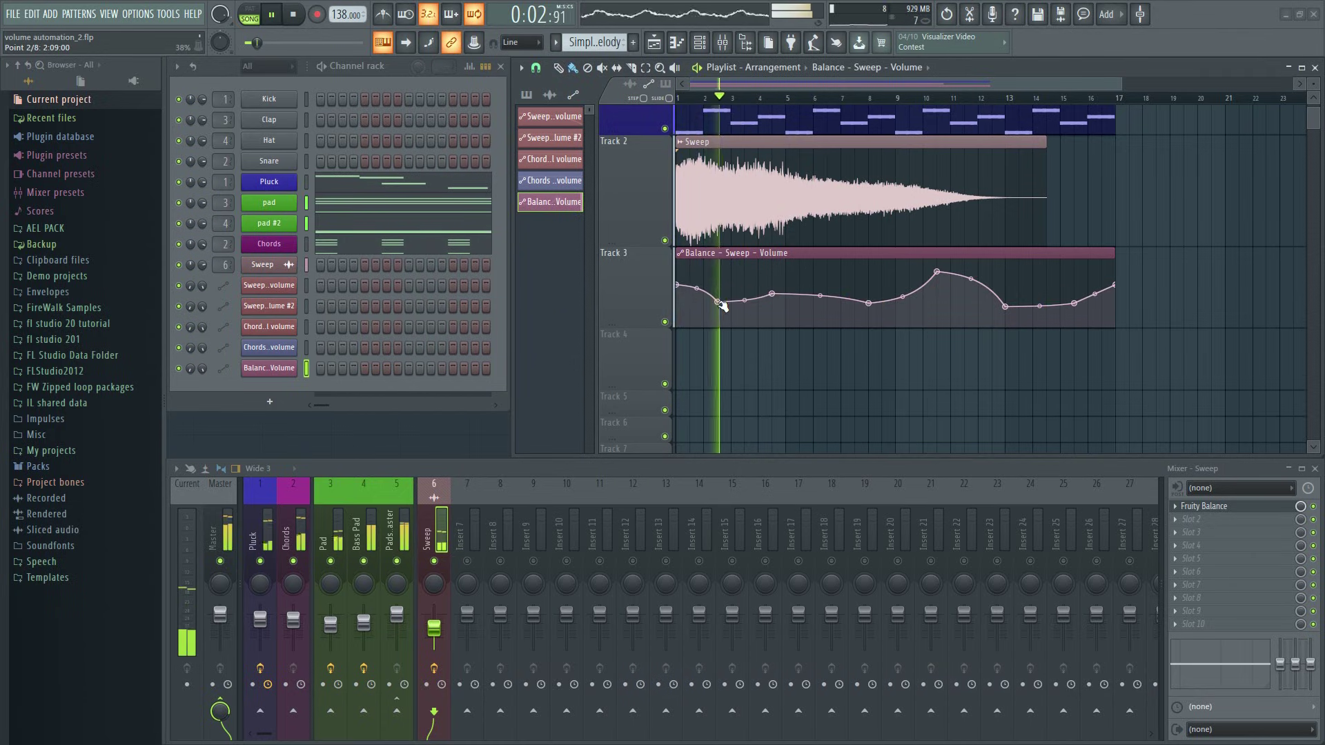
{"action": "left_click_drag", "start_coordinate": [725, 308], "coordinate": [777, 282]}
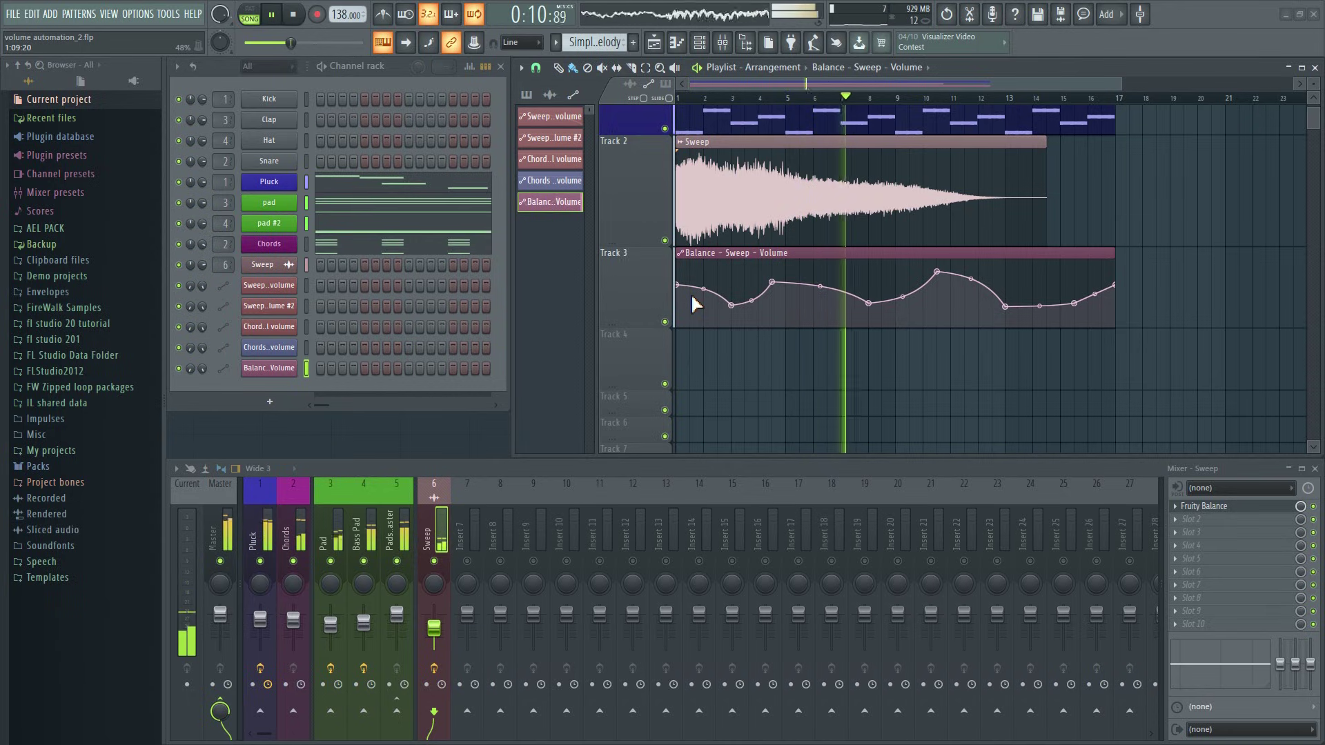
{"action": "key", "text": "space"}
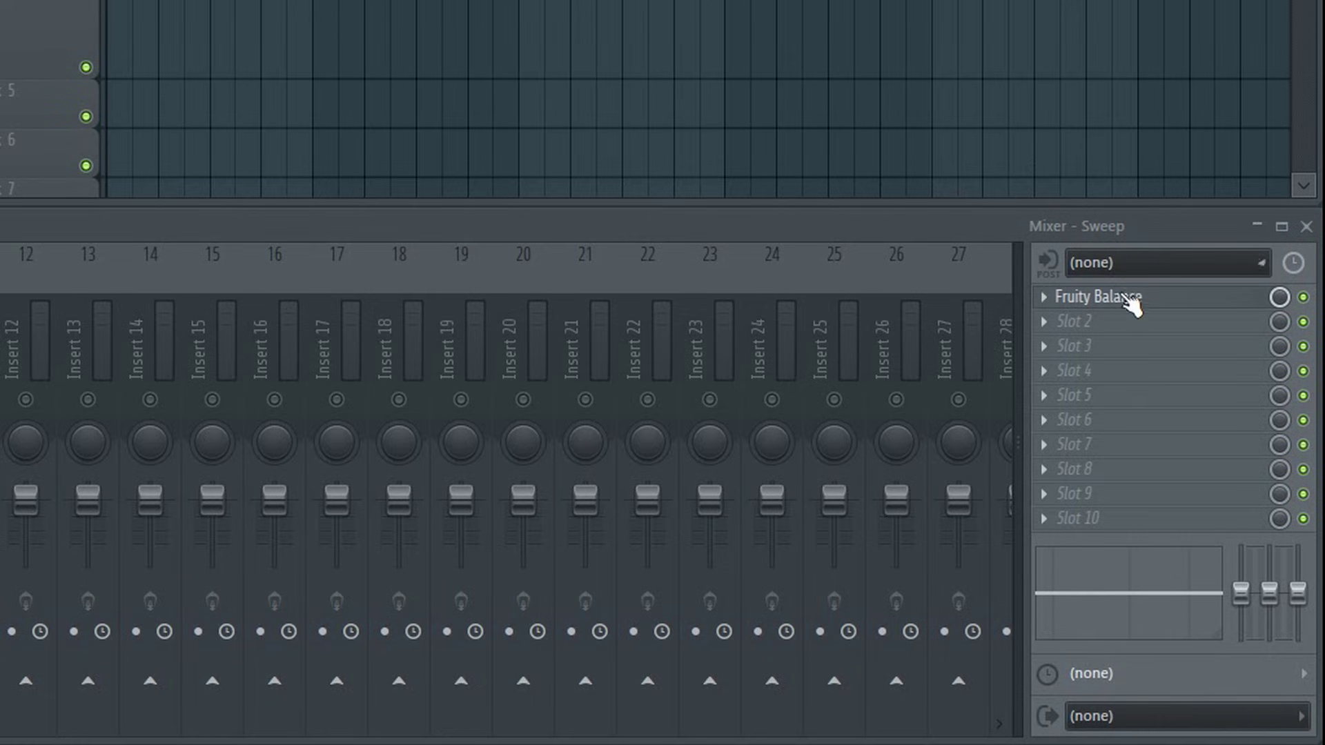
{"action": "left_click_drag", "start_coordinate": [1132, 303], "coordinate": [1124, 527]}
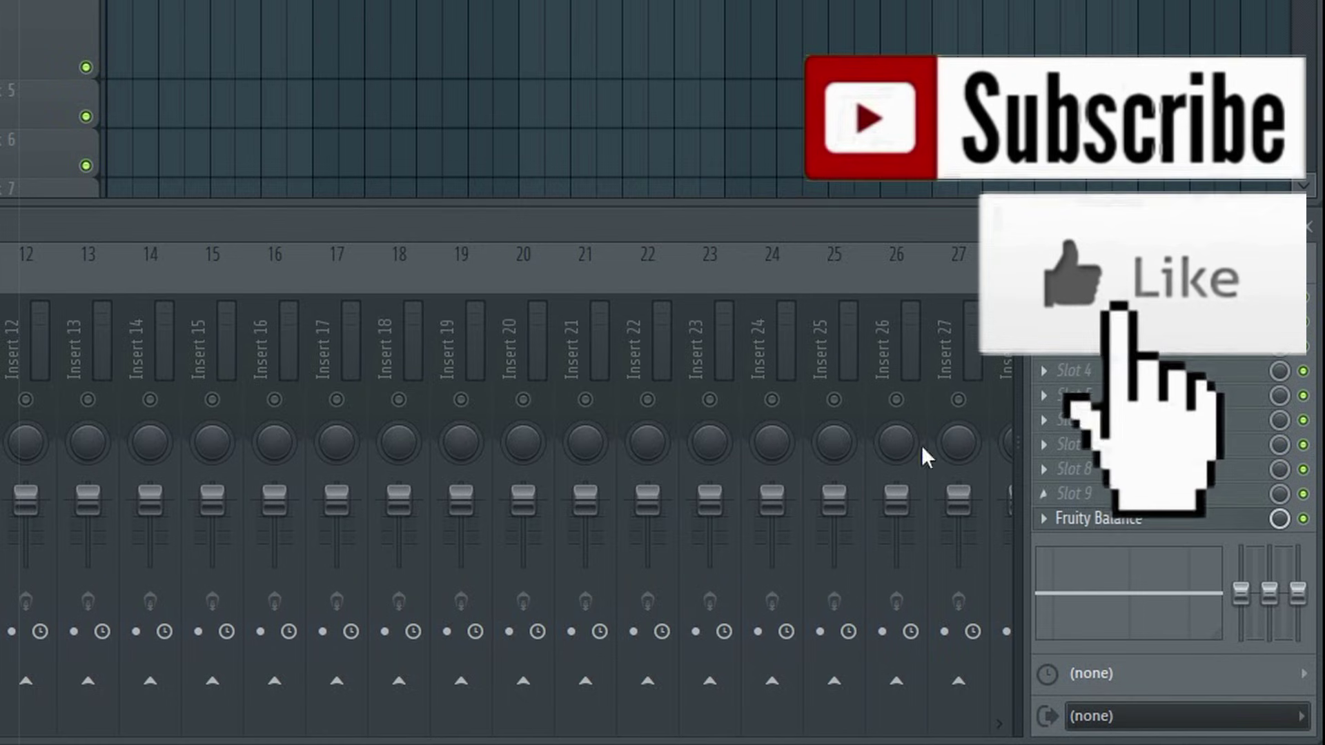